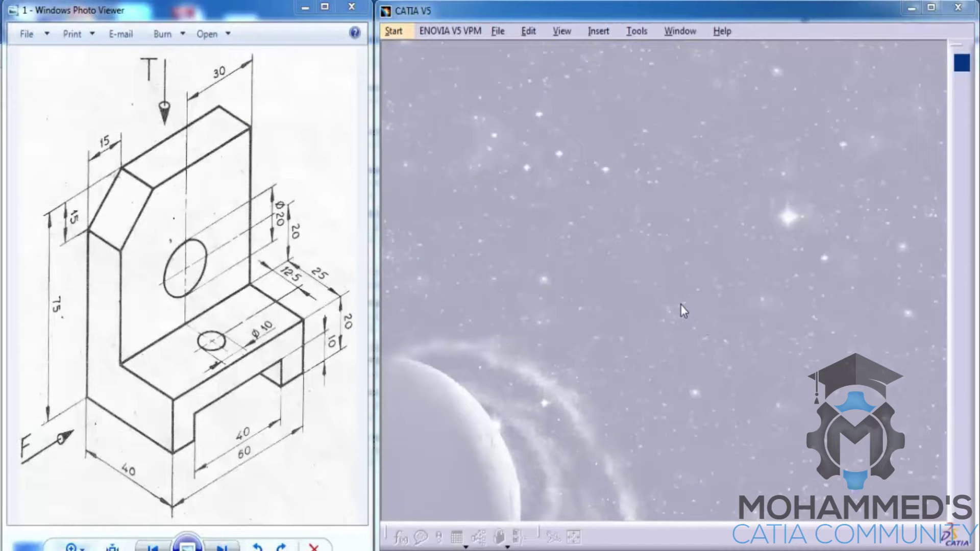
Step: Create a new Part document, Part1, via File > New
{"action": "left_click", "coordinate": [498, 31]}
{"action": "left_click", "coordinate": [511, 48]}
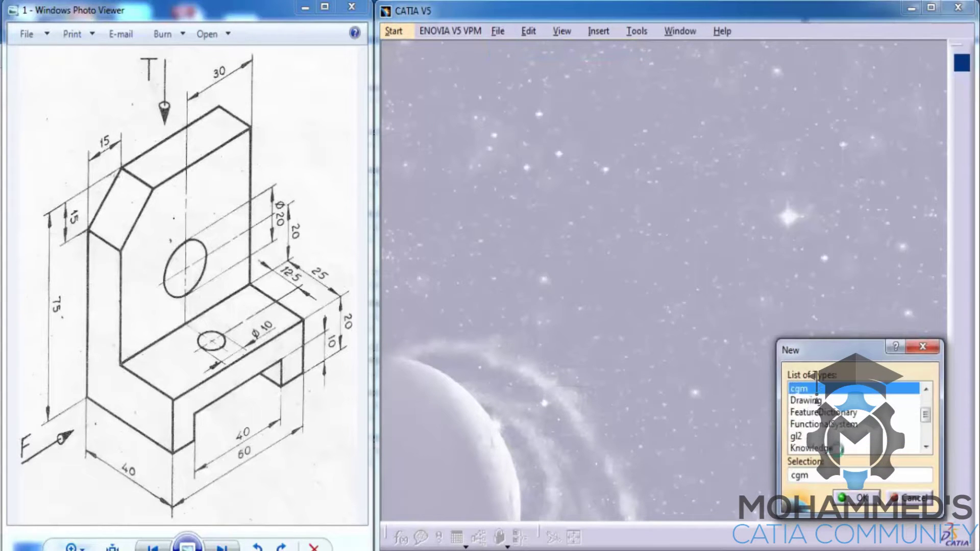
{"action": "scroll", "coordinate": [817, 408], "scroll_direction": "down", "scroll_amount": 3}
{"action": "left_click", "coordinate": [801, 389]}
{"action": "left_click", "coordinate": [858, 496]}
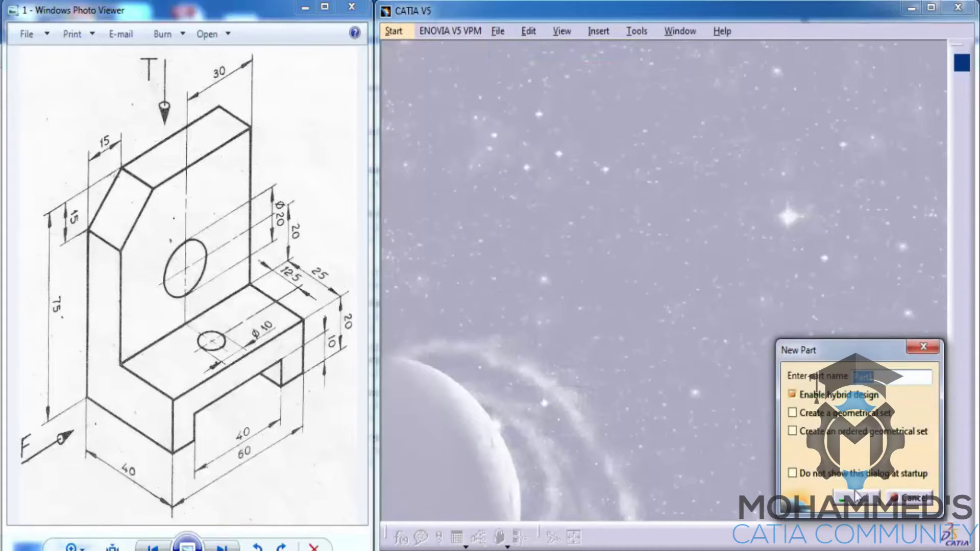
{"action": "left_click", "coordinate": [858, 497]}
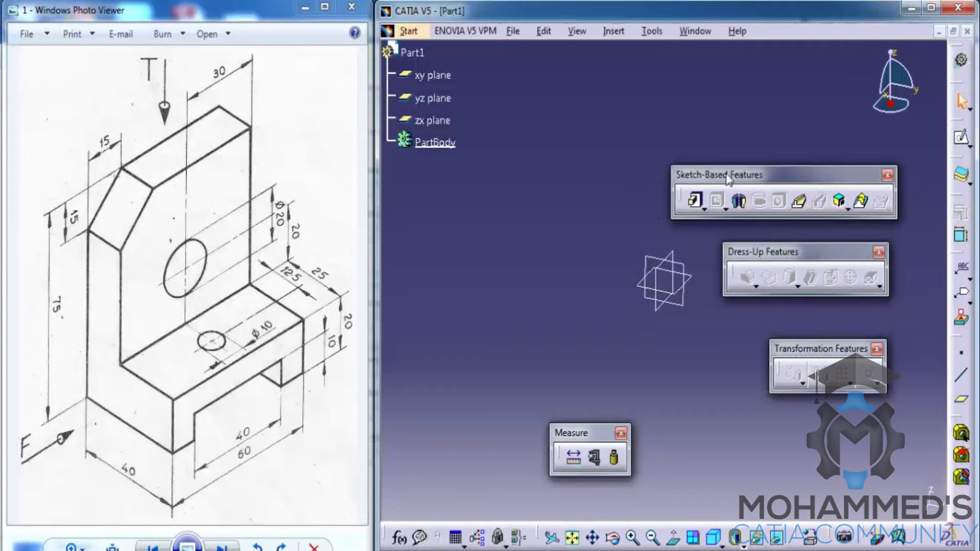
Step: Dock the Sketch-Based, Dress-Up and Measure toolbars and close Transformation Features
{"action": "left_click_drag", "start_coordinate": [720, 175], "coordinate": [514, 289]}
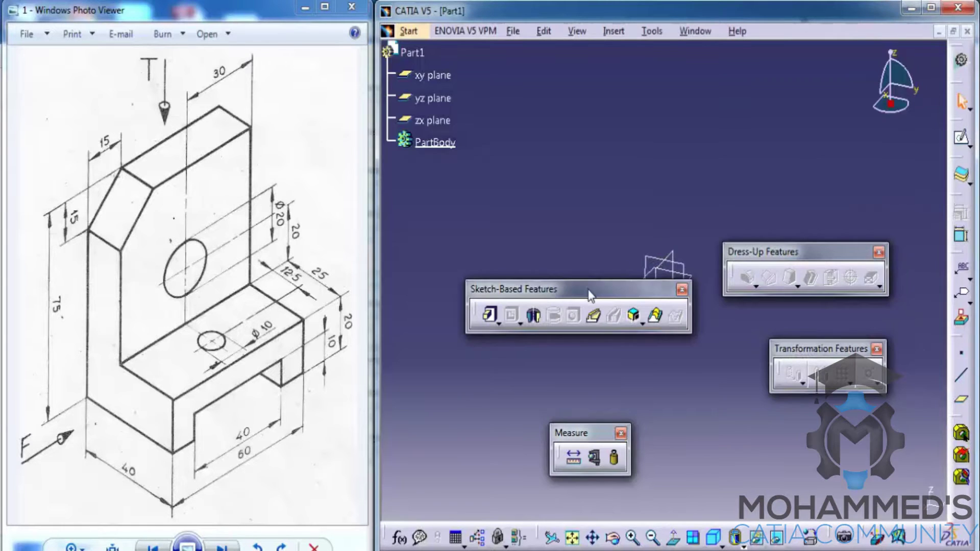
{"action": "left_click_drag", "start_coordinate": [957, 214], "coordinate": [960, 217]}
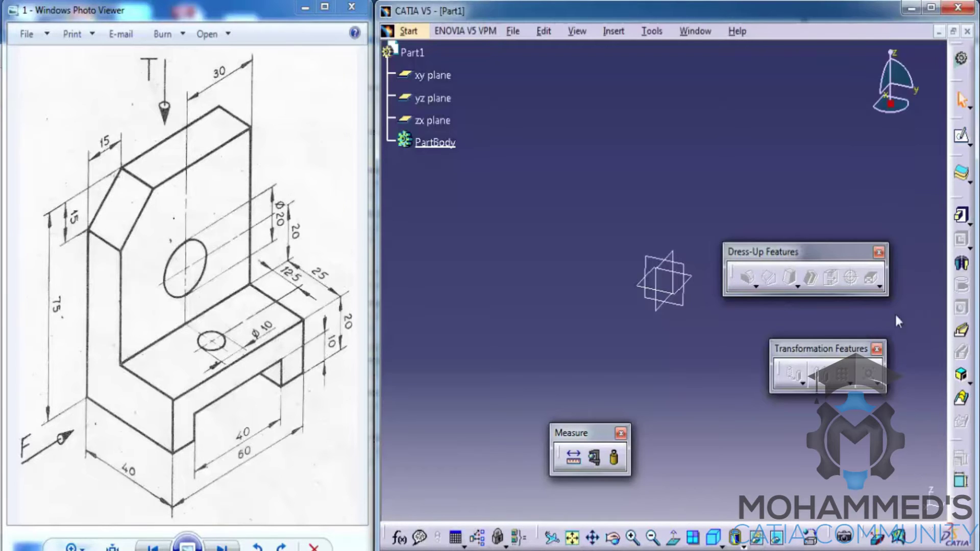
{"action": "left_click_drag", "start_coordinate": [896, 312], "coordinate": [934, 373]}
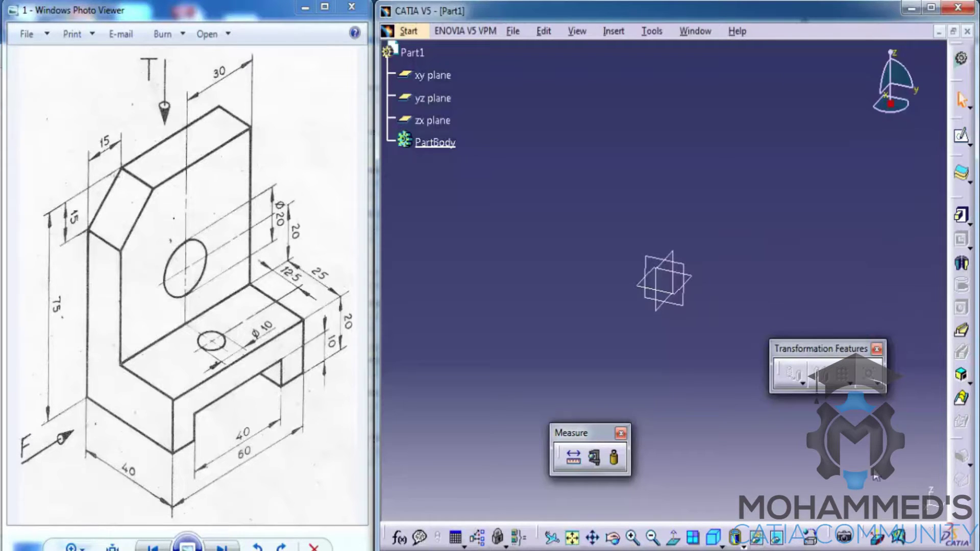
{"action": "left_click", "coordinate": [877, 349]}
{"action": "left_click_drag", "start_coordinate": [590, 437], "coordinate": [656, 537]}
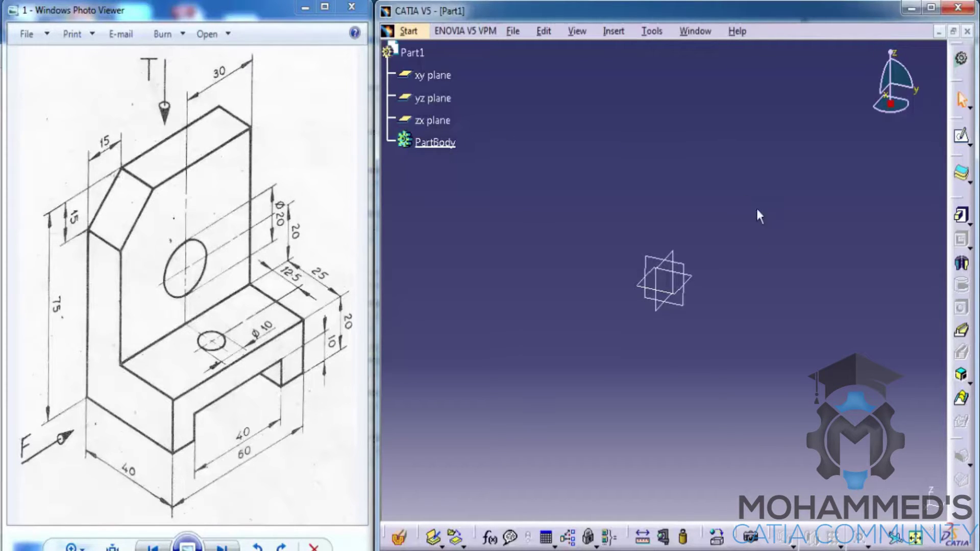
Step: Start a sketch on the zx plane and draw a rectangle from the origin
{"action": "left_click", "coordinate": [654, 305]}
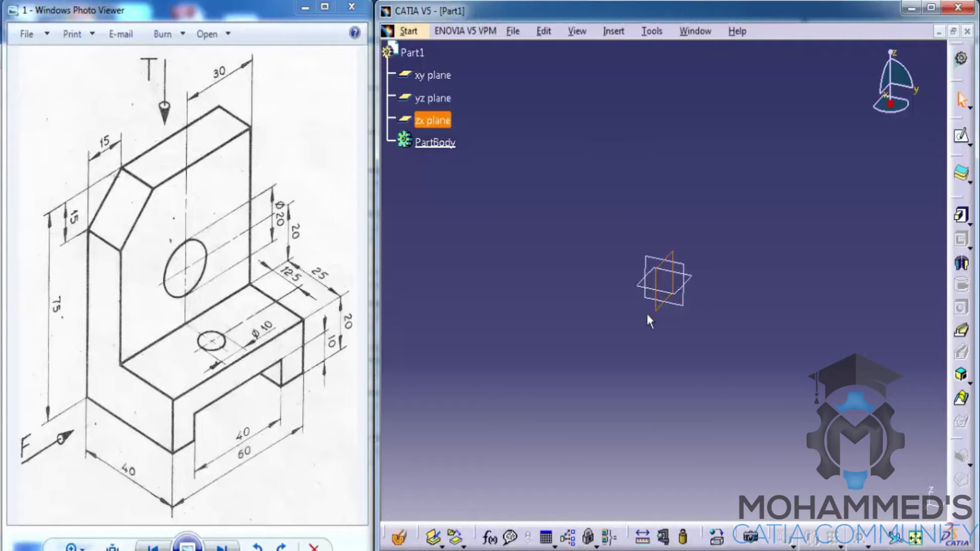
{"action": "left_click", "coordinate": [962, 136]}
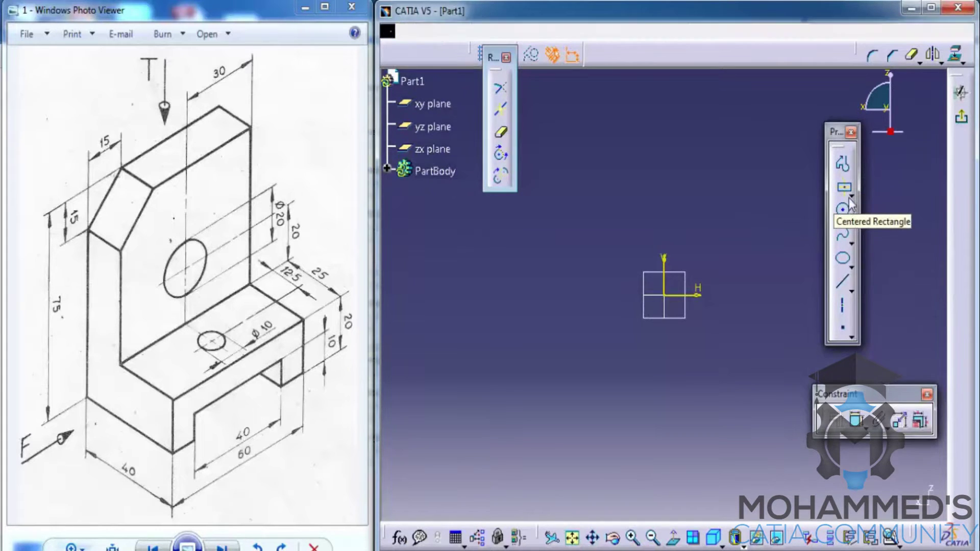
{"action": "left_click", "coordinate": [852, 197]}
{"action": "left_click", "coordinate": [811, 210]}
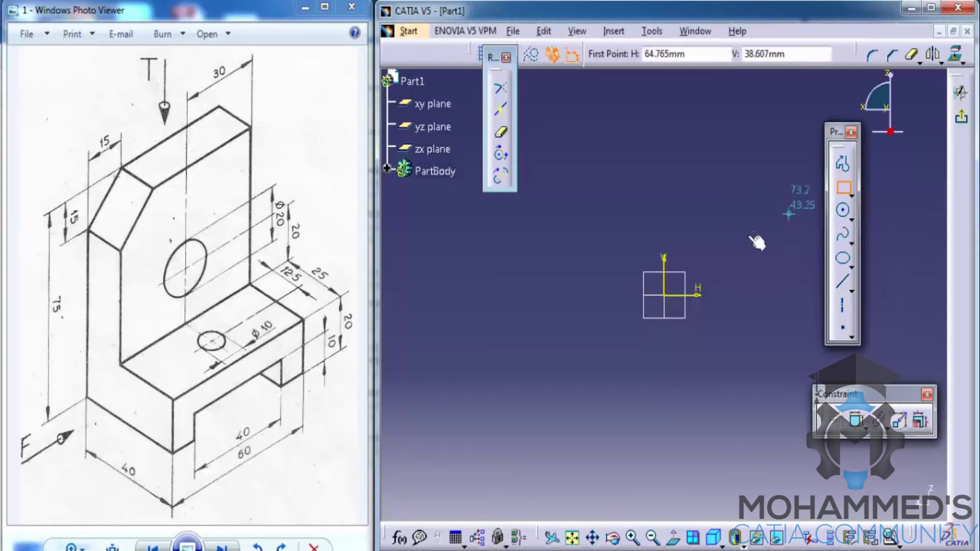
{"action": "left_click", "coordinate": [664, 296]}
{"action": "left_click", "coordinate": [807, 101]}
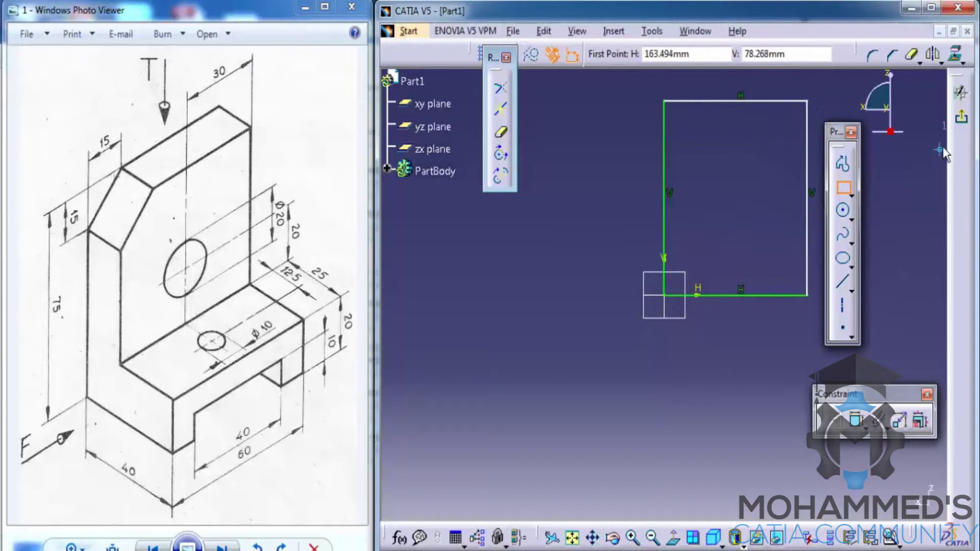
{"action": "key", "text": "Escape"}
Step: Constrain the rectangle's left edge to 75 and bottom edge to 60, then exit the sketch
{"action": "middle_click_drag", "start_coordinate": [703, 209], "coordinate": [651, 296]}
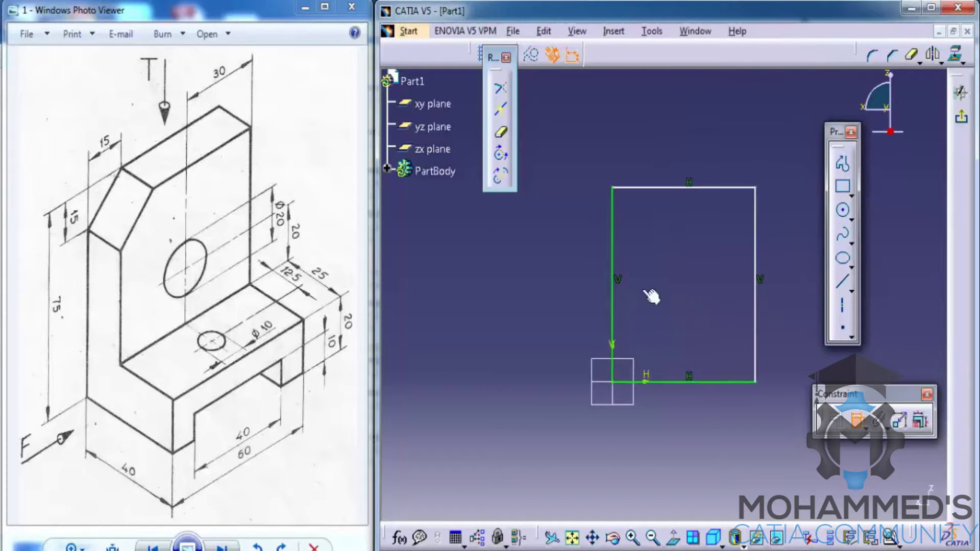
{"action": "left_click", "coordinate": [612, 251]}
{"action": "left_click", "coordinate": [572, 268]}
{"action": "double_click", "coordinate": [568, 254]}
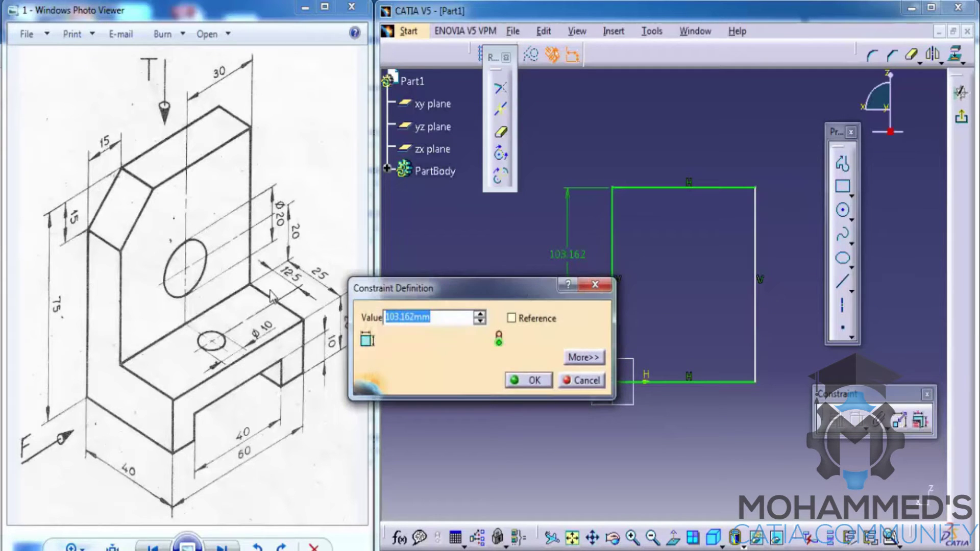
{"action": "type", "text": "75"}
{"action": "key", "text": "Return"}
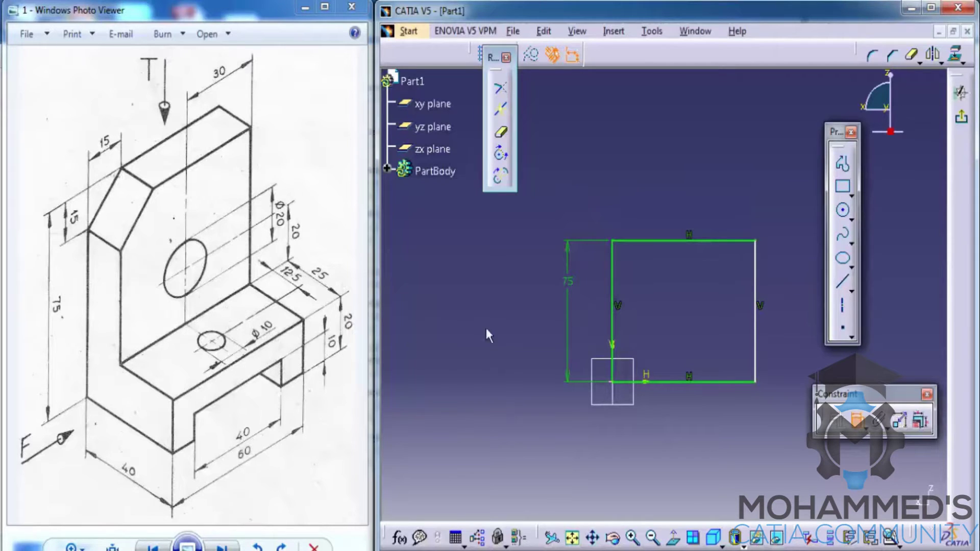
{"action": "left_click", "coordinate": [718, 382]}
{"action": "left_click", "coordinate": [719, 420]}
{"action": "double_click", "coordinate": [716, 416]}
{"action": "type", "text": "60"}
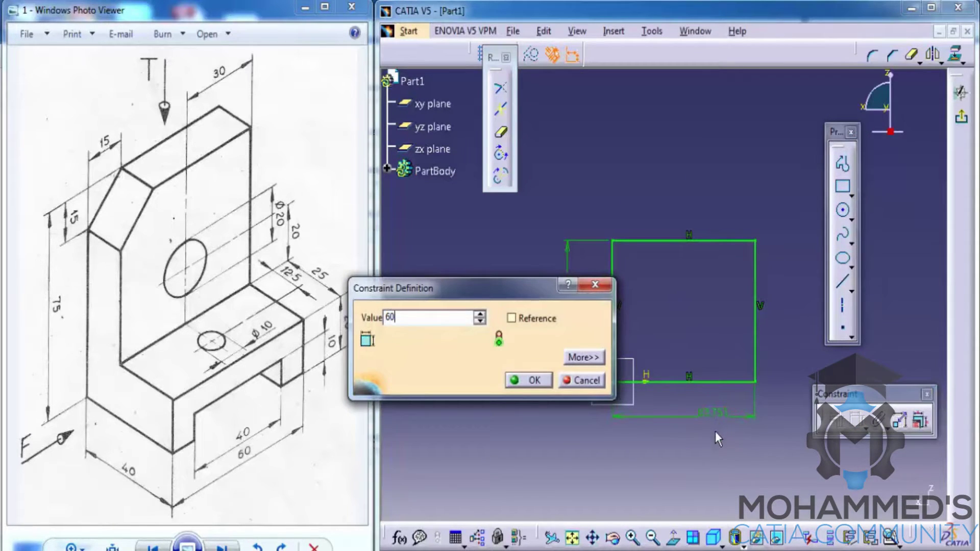
{"action": "key", "text": "Return"}
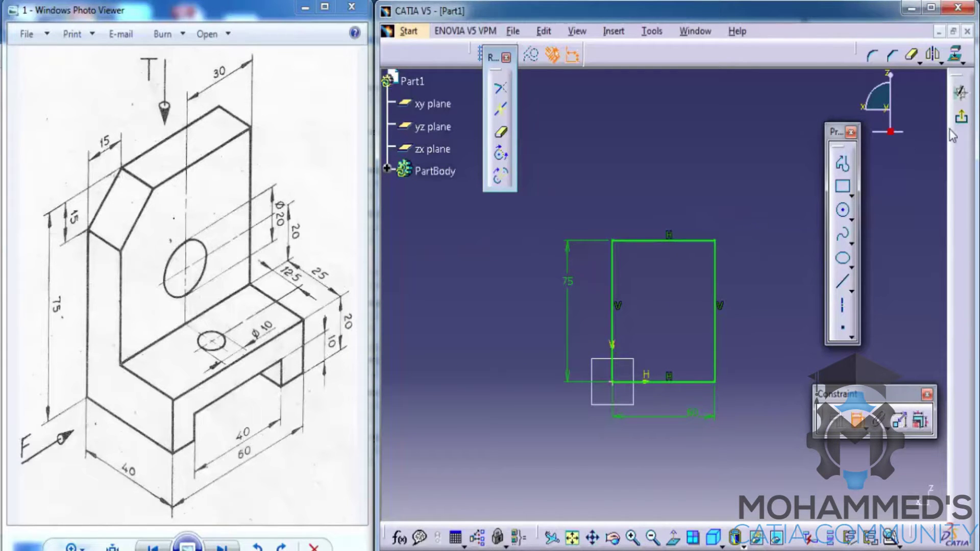
{"action": "left_click", "coordinate": [962, 121]}
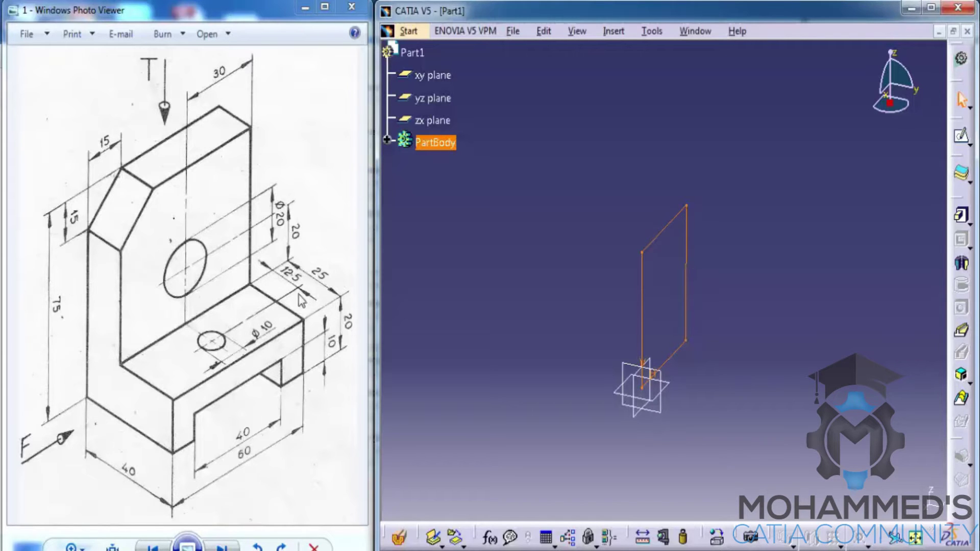
Step: Pad the rectangle sketch with a length of 40-25, making a 15 mm block
{"action": "left_click", "coordinate": [961, 216]}
{"action": "left_click", "coordinate": [299, 270]}
{"action": "double_click", "coordinate": [299, 271]}
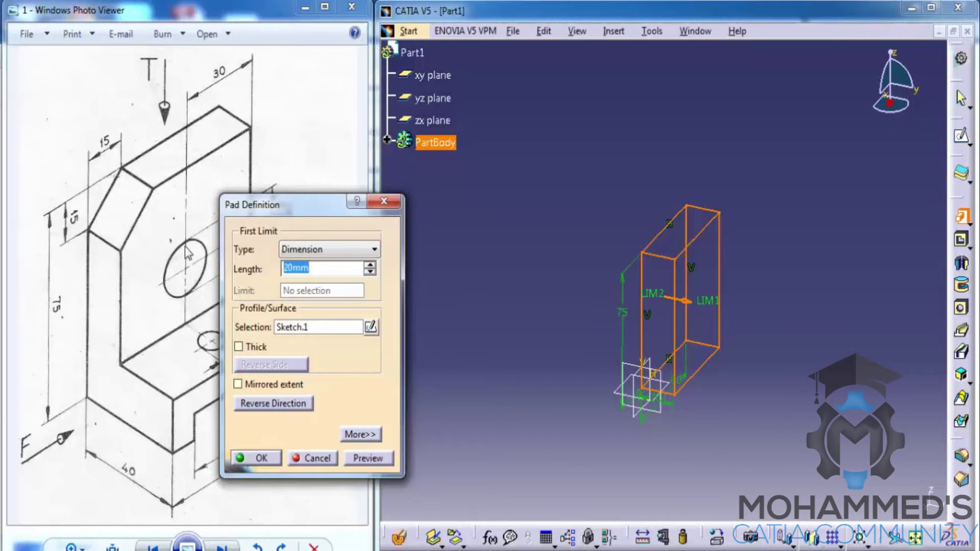
{"action": "type", "text": "40-25"}
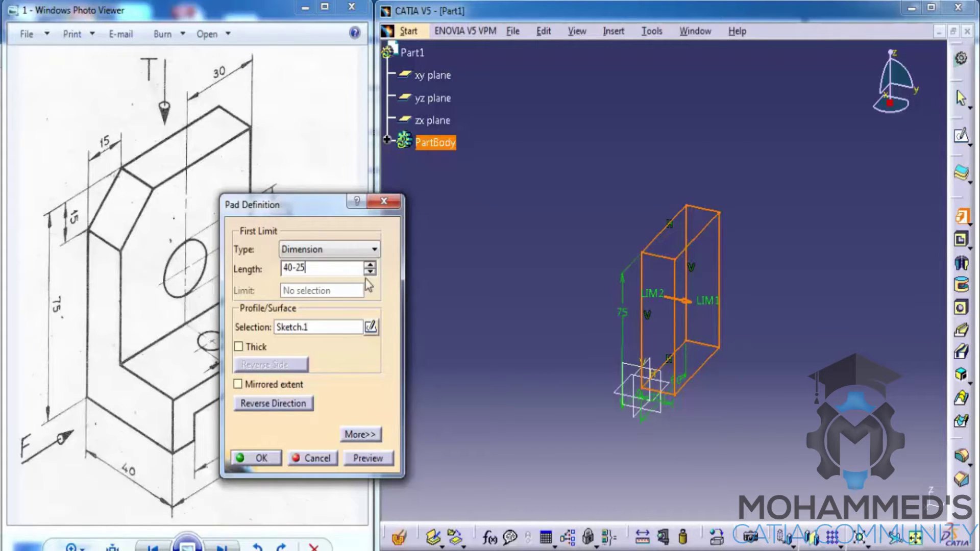
{"action": "key", "text": "Return"}
{"action": "key", "text": "Return"}
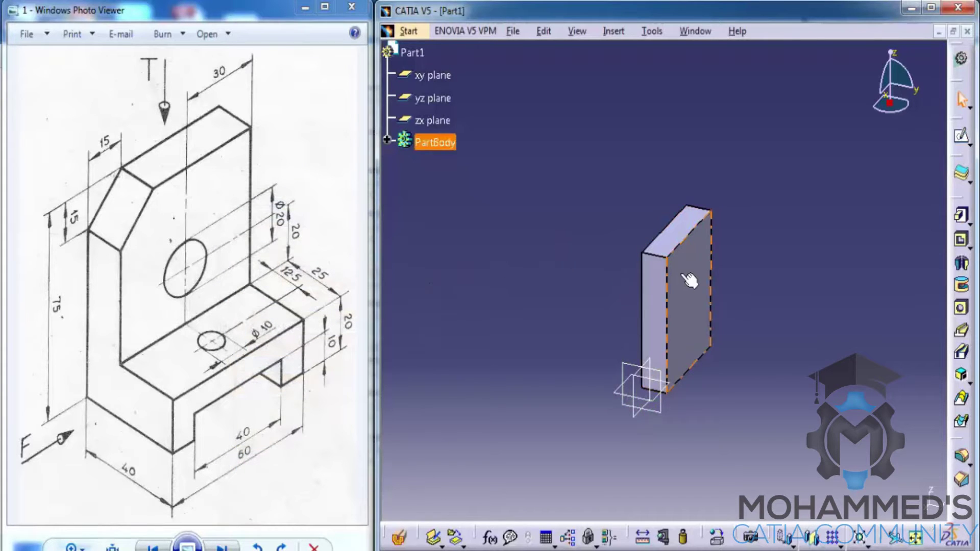
Step: Rotate and pan the view so the block's broad face sits centred
{"action": "middle_click_drag", "start_coordinate": [684, 277], "coordinate": [677, 355]}
{"action": "middle_click_drag", "start_coordinate": [732, 299], "coordinate": [669, 184]}
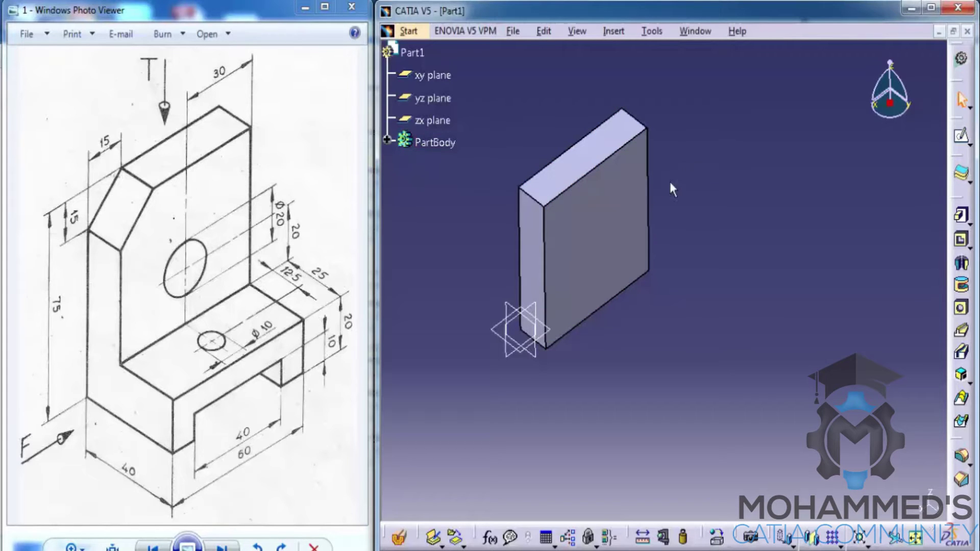
Step: Open a sketch on the block's front face and draw a rectangle from the origin
{"action": "left_click", "coordinate": [614, 230]}
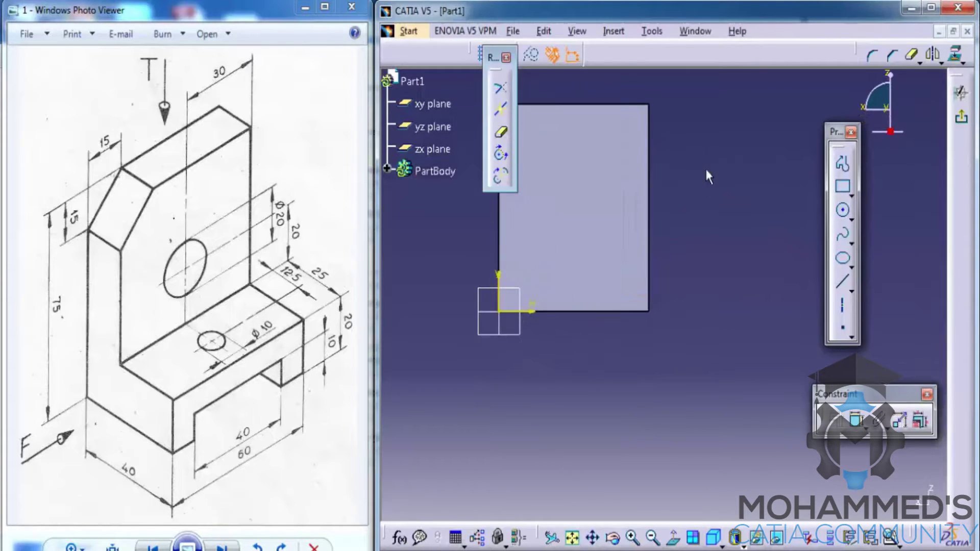
{"action": "left_click", "coordinate": [842, 186]}
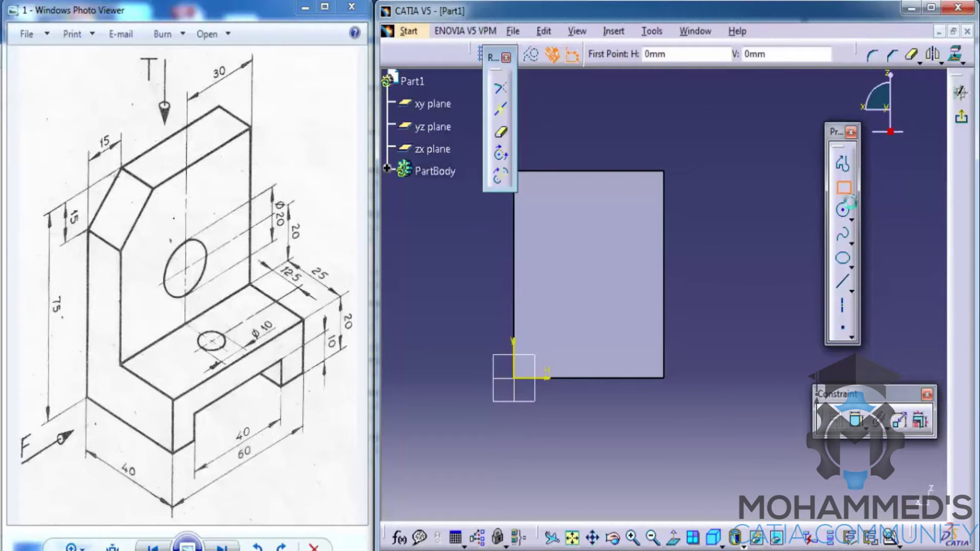
{"action": "left_click", "coordinate": [513, 377]}
{"action": "left_click", "coordinate": [712, 292]}
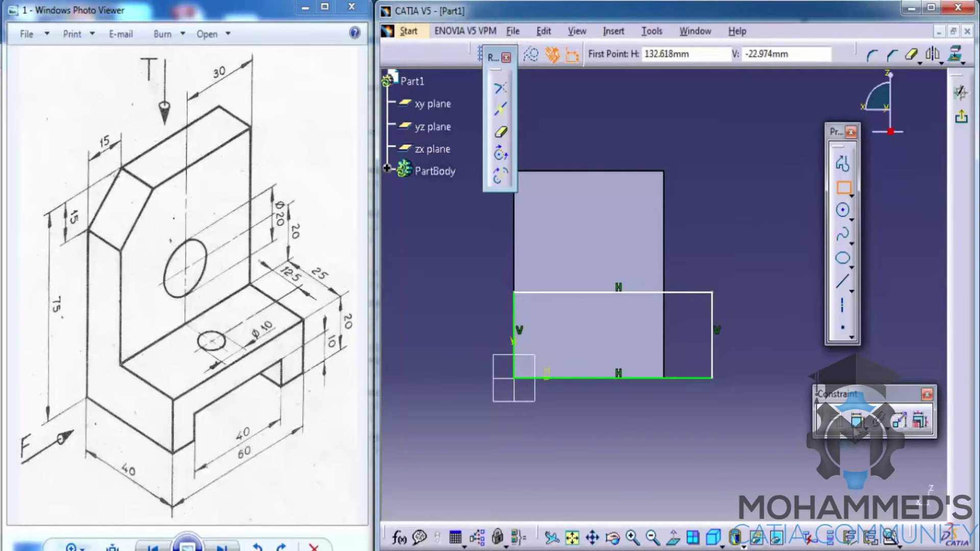
Step: Make the rectangle's right edge coincide with the block edge and set its height to 20 mm
{"action": "left_click", "coordinate": [712, 309]}
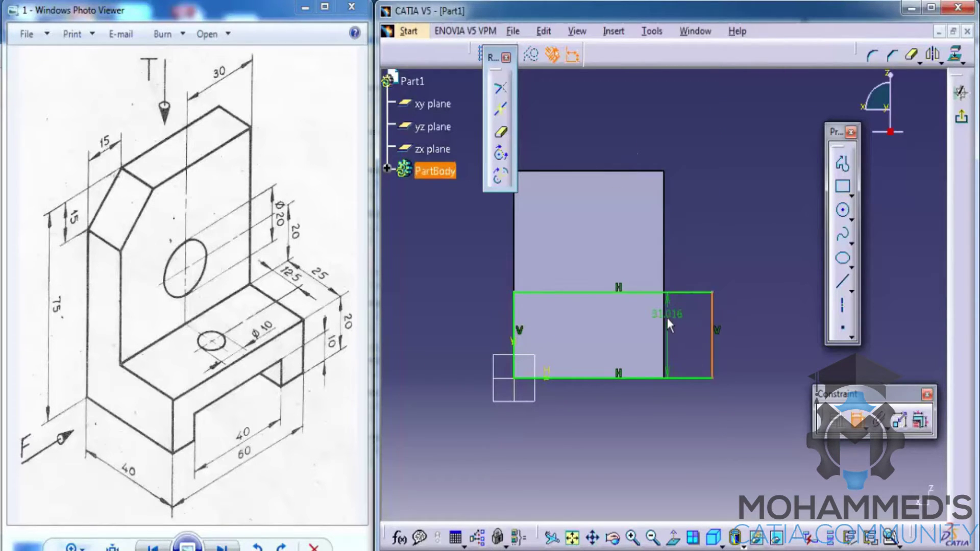
{"action": "left_click", "coordinate": [666, 318]}
{"action": "right_click", "coordinate": [710, 258]}
{"action": "left_click", "coordinate": [736, 534]}
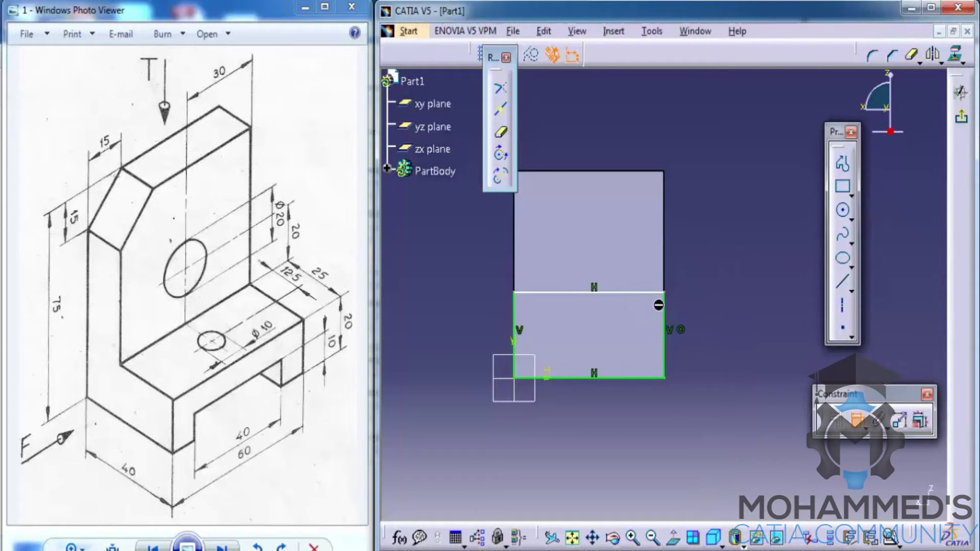
{"action": "left_click", "coordinate": [666, 316]}
{"action": "left_click", "coordinate": [684, 307]}
{"action": "double_click", "coordinate": [682, 306]}
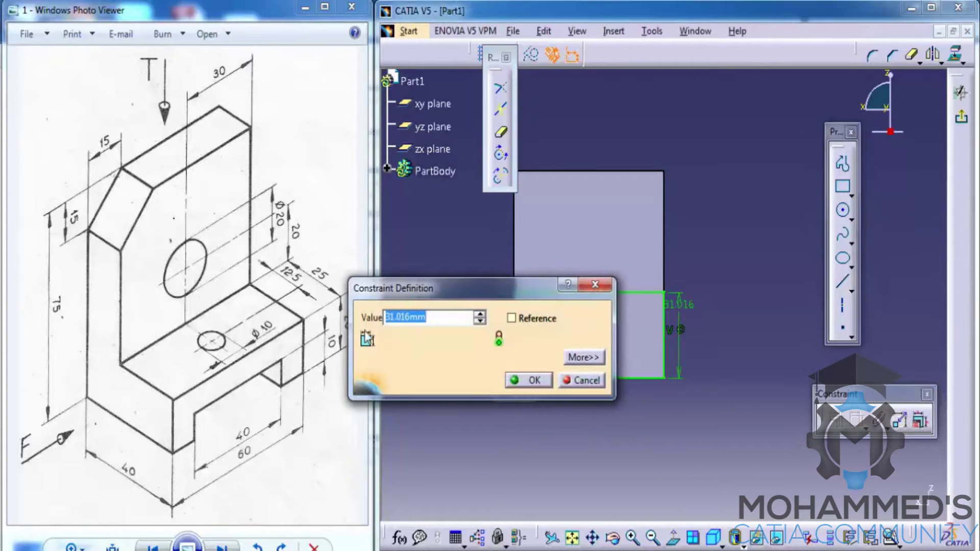
{"action": "type", "text": "20mm"}
{"action": "key", "text": "Return"}
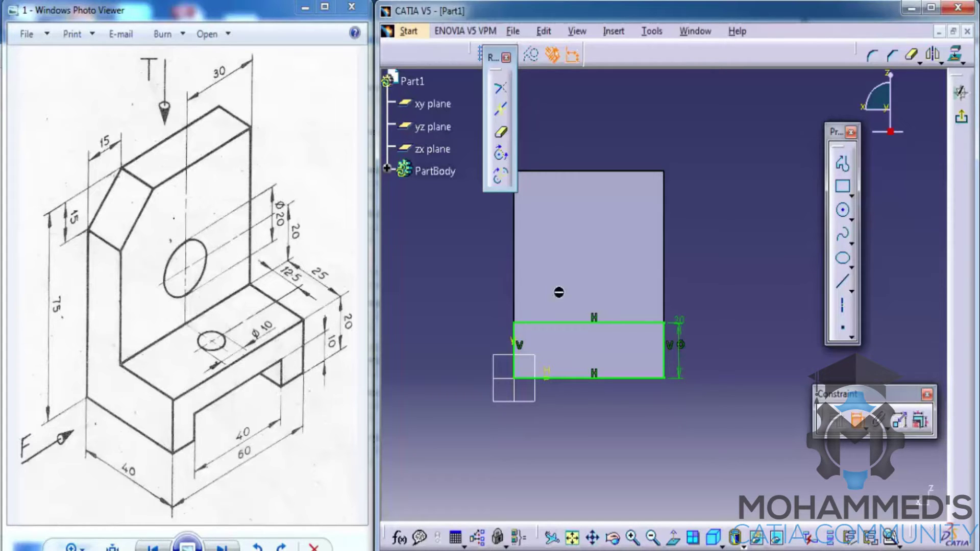
Step: Draw the slot outline on the base's bottom edge with a connected Profile
{"action": "left_click", "coordinate": [843, 164]}
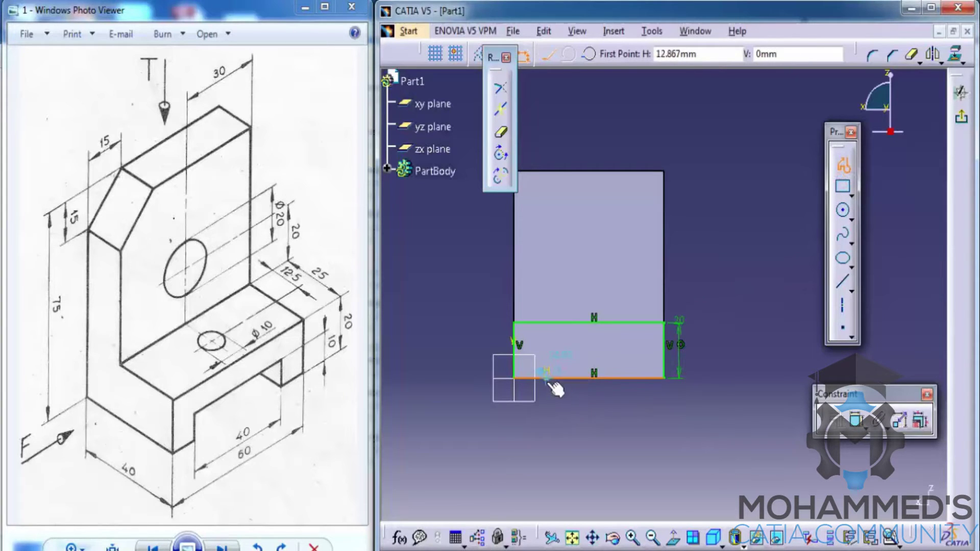
{"action": "left_click", "coordinate": [546, 354]}
{"action": "left_click", "coordinate": [623, 354]}
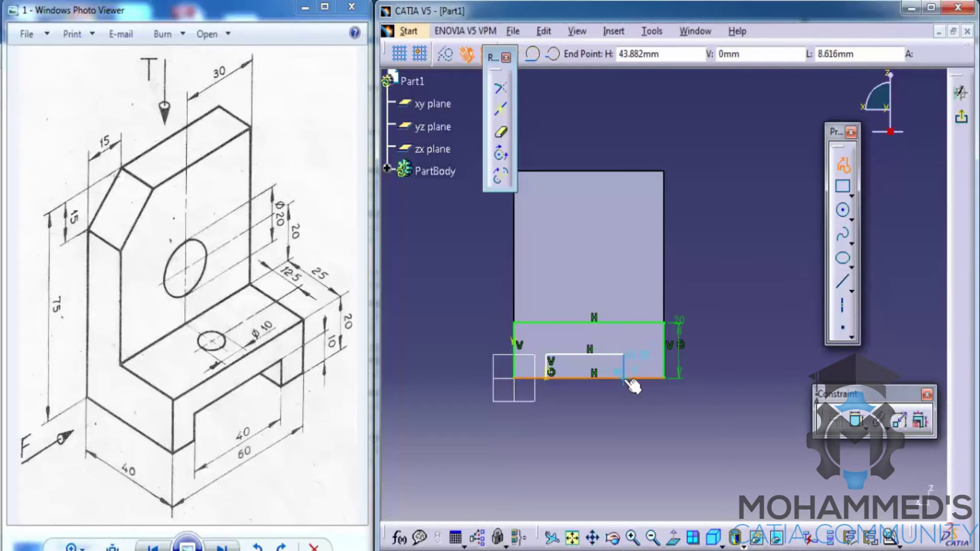
{"action": "left_click", "coordinate": [623, 378]}
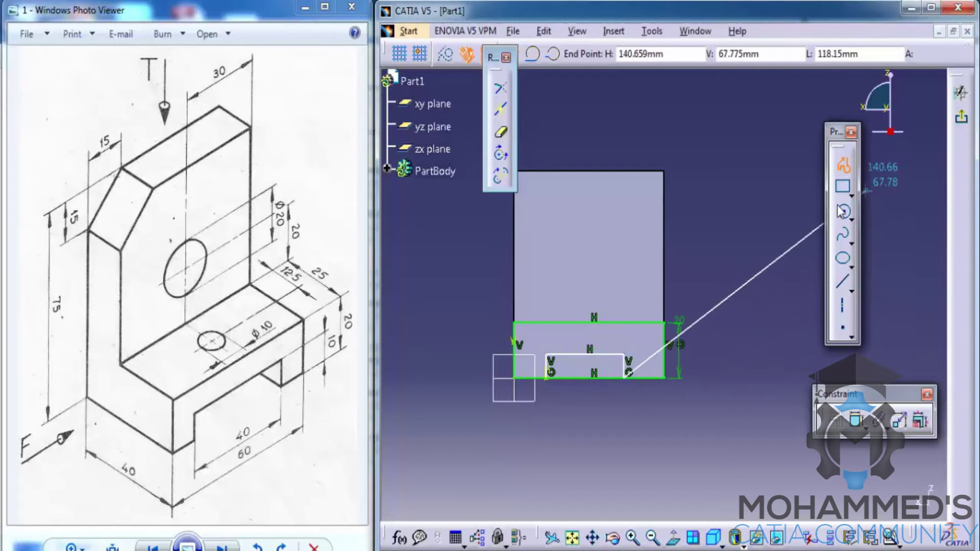
{"action": "left_click", "coordinate": [841, 169]}
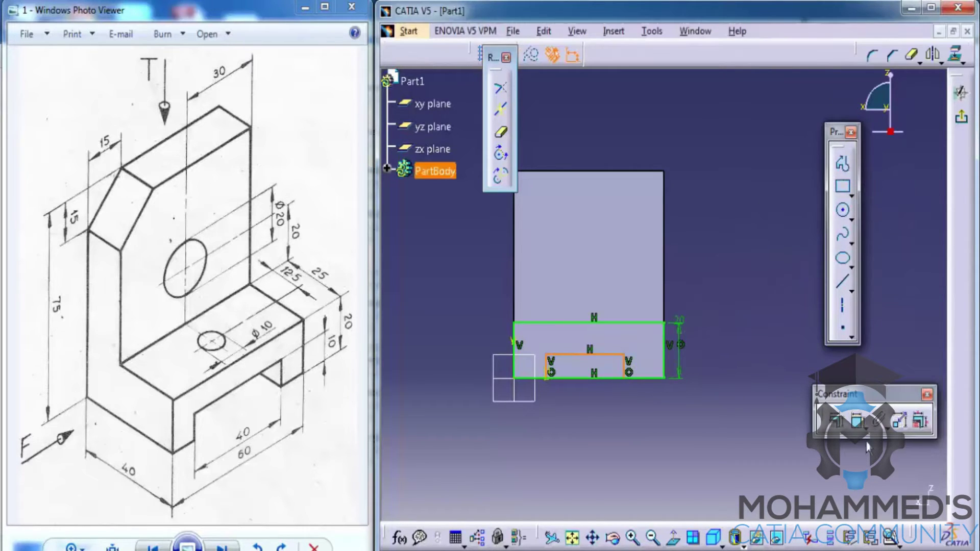
{"action": "key", "text": "Escape"}
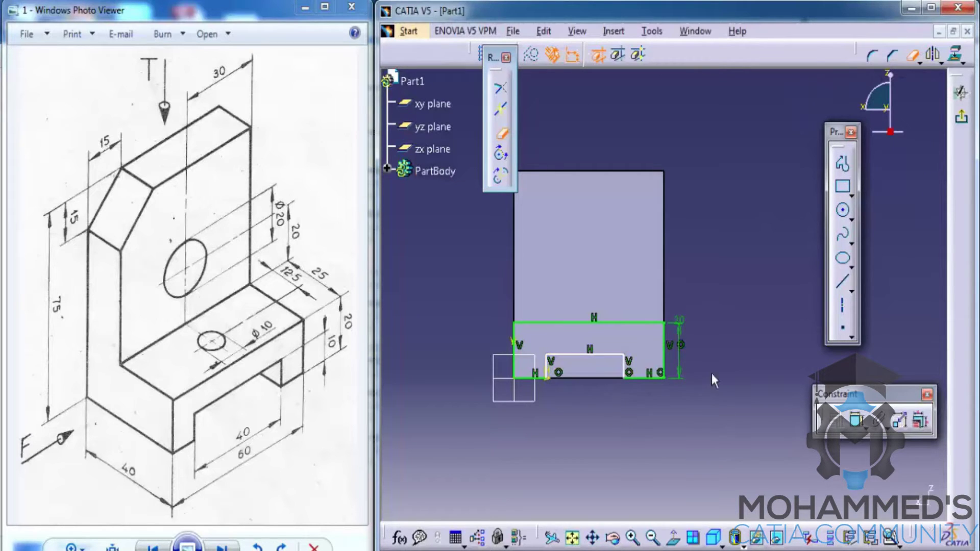
Step: Dimension the slot length to 40 and the adjacent side segment to 10 mm
{"action": "left_click", "coordinate": [857, 420]}
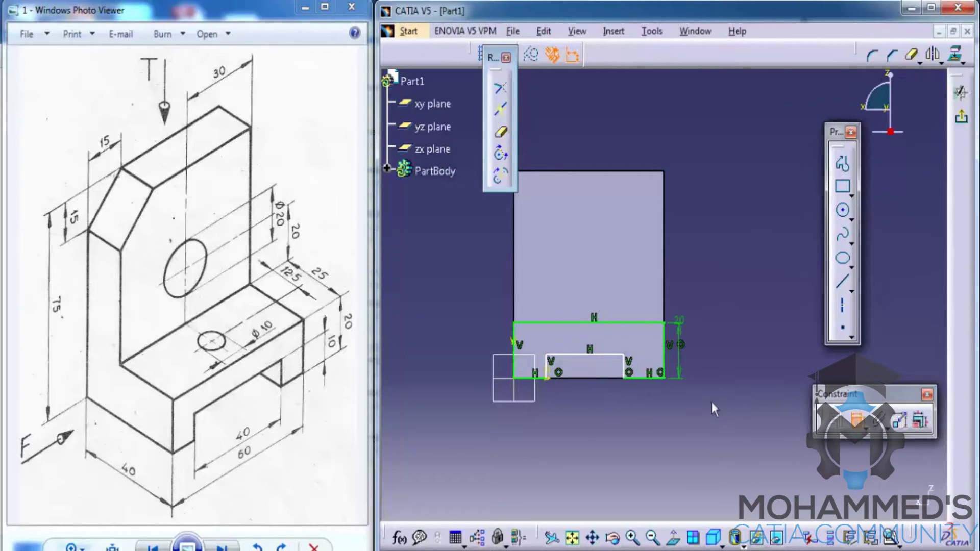
{"action": "left_click", "coordinate": [610, 355]}
{"action": "left_click", "coordinate": [610, 430]}
{"action": "double_click", "coordinate": [612, 421]}
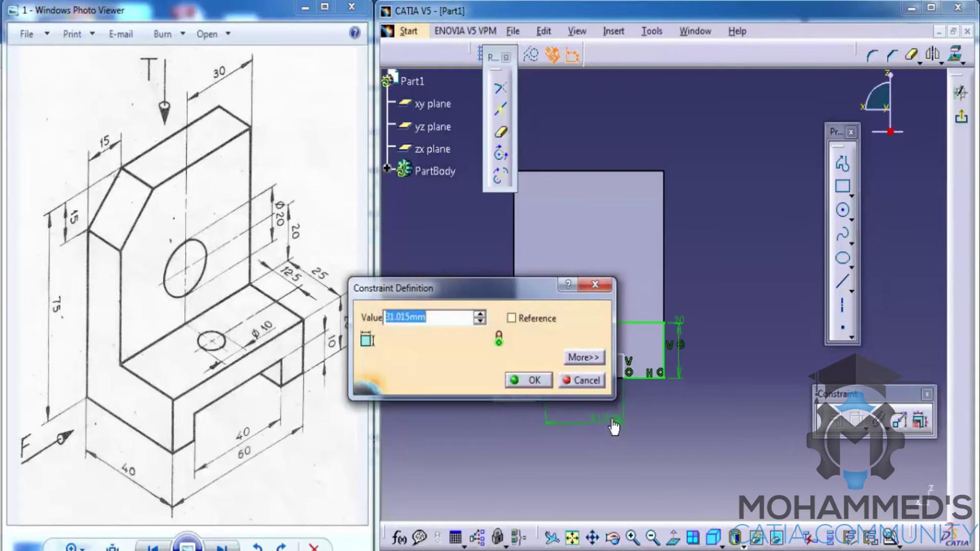
{"action": "type", "text": "40"}
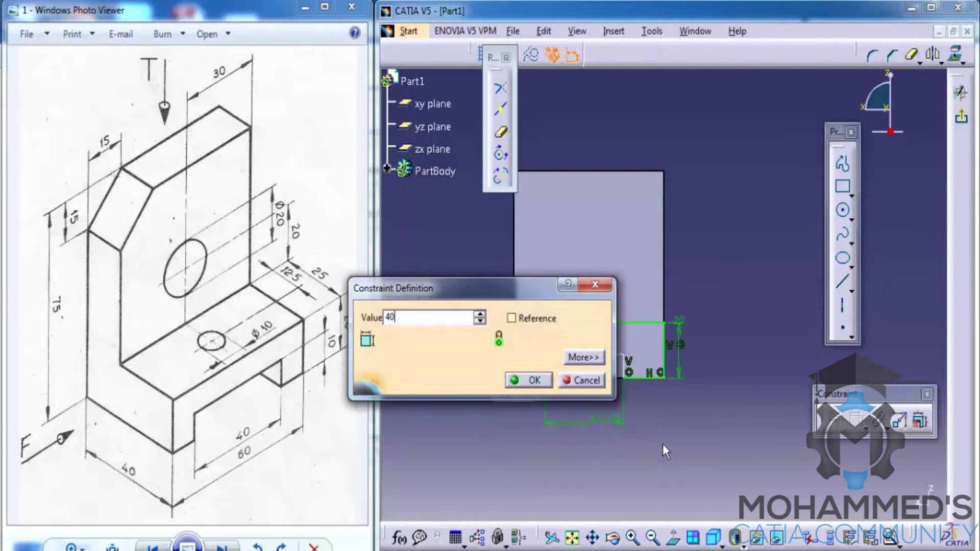
{"action": "key", "text": "Return"}
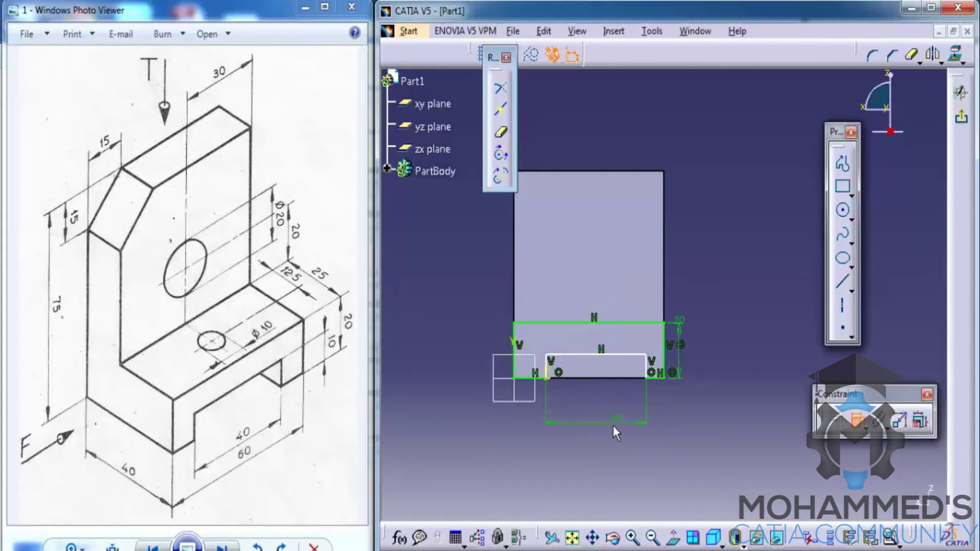
{"action": "left_click", "coordinate": [655, 379]}
{"action": "left_click", "coordinate": [665, 419]}
{"action": "double_click", "coordinate": [667, 409]}
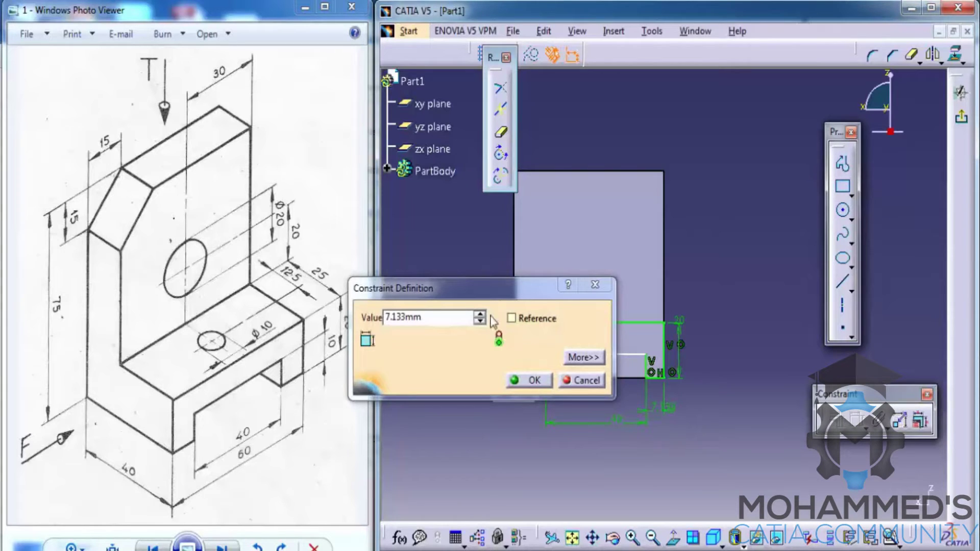
{"action": "double_click", "coordinate": [450, 317]}
{"action": "type", "text": "10"}
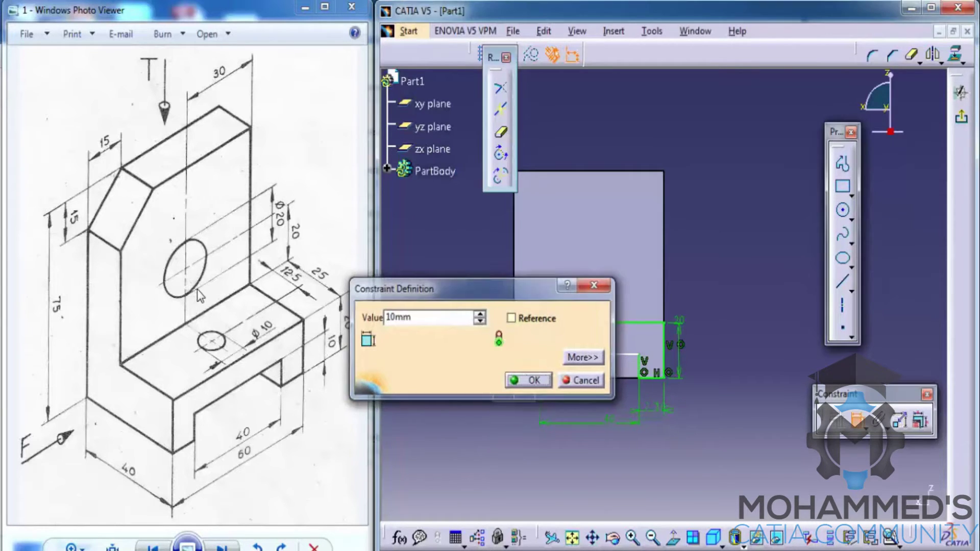
{"action": "key", "text": "Return"}
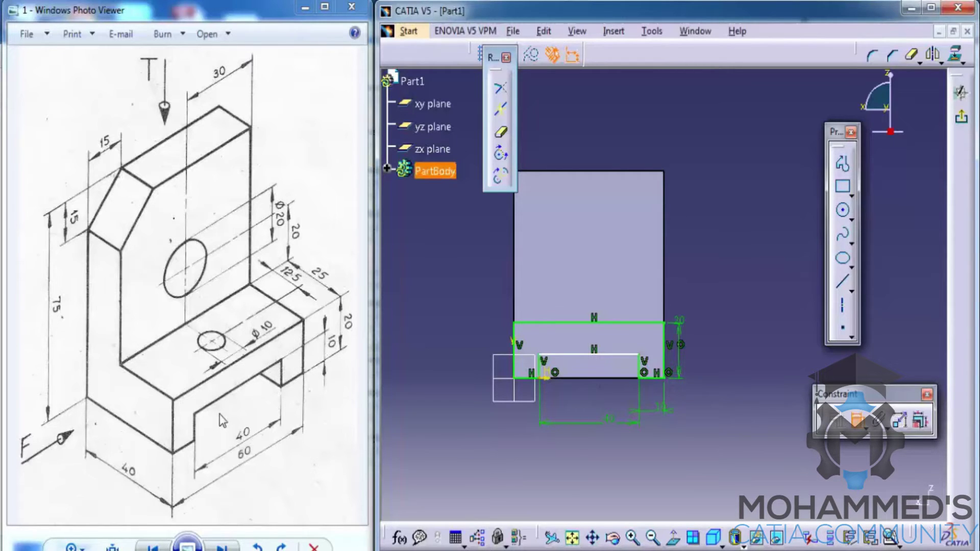
Step: Constrain the slot depth to 10 mm
{"action": "left_click", "coordinate": [404, 406]}
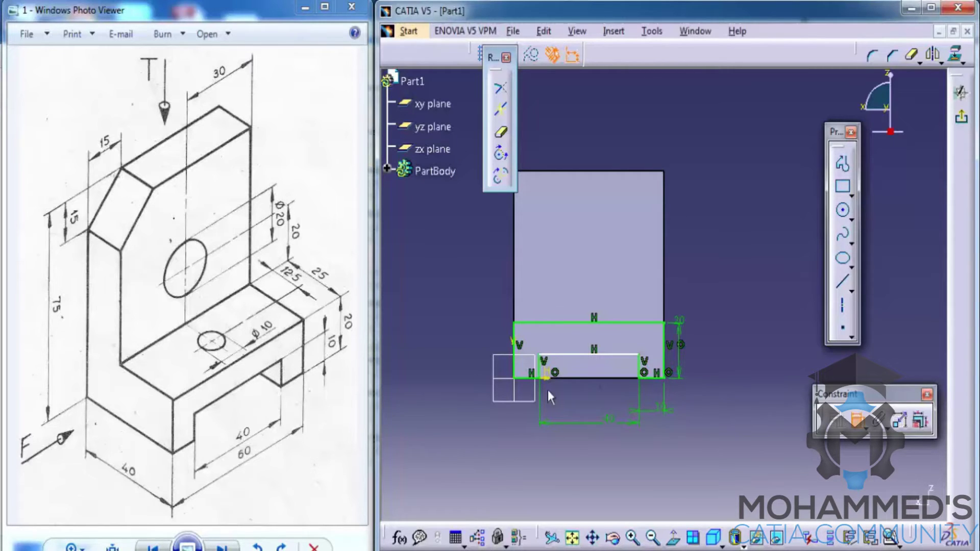
{"action": "left_click", "coordinate": [528, 395]}
{"action": "left_click", "coordinate": [514, 449]}
{"action": "left_click", "coordinate": [587, 433]}
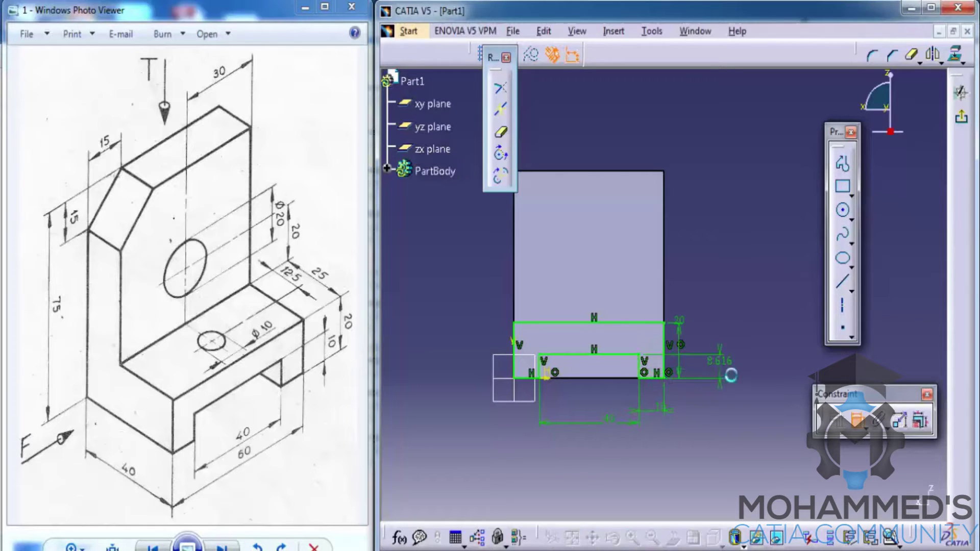
{"action": "double_click", "coordinate": [727, 367]}
{"action": "type", "text": "10mm"}
{"action": "key", "text": "Return"}
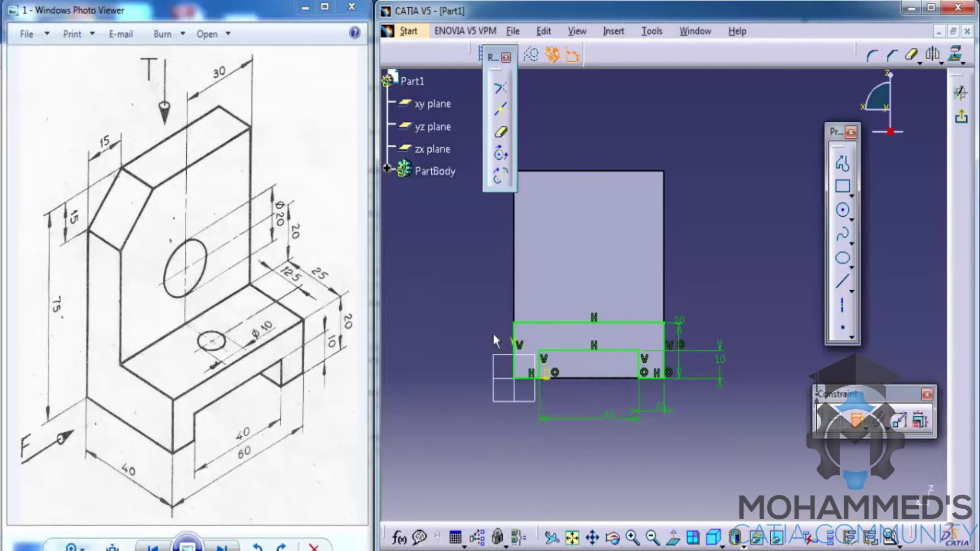
Step: Exit the sketcher and pad Sketch.2 into the notched base
{"action": "left_click", "coordinate": [965, 122]}
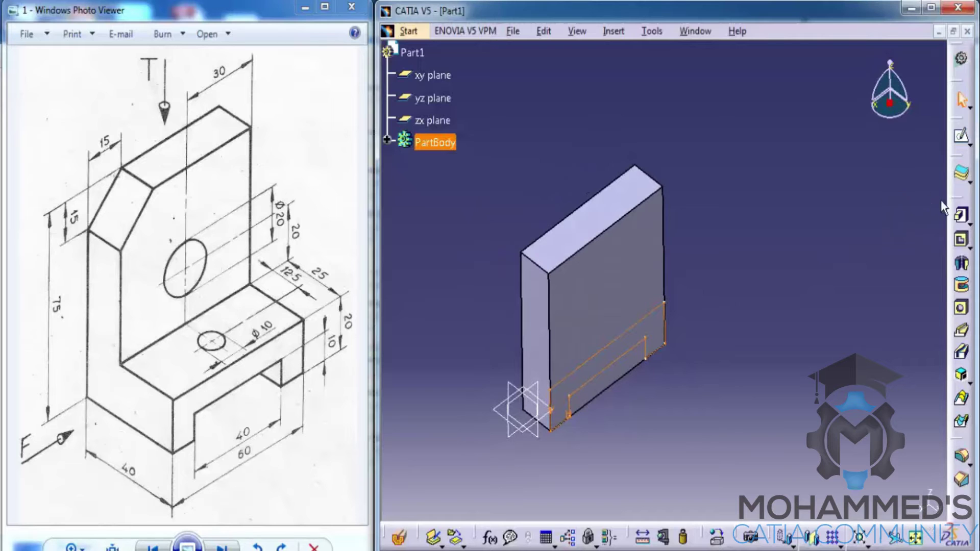
{"action": "left_click", "coordinate": [961, 215]}
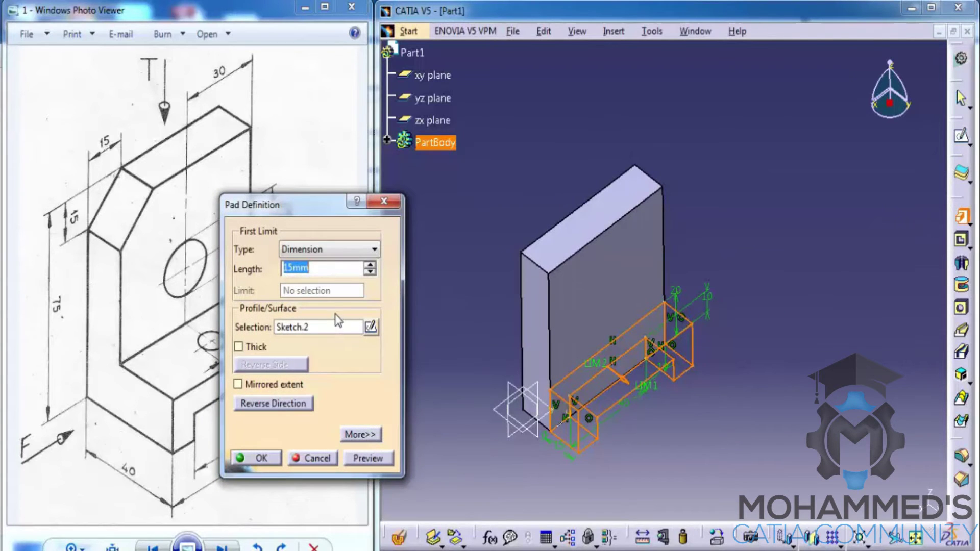
{"action": "key", "text": "Return"}
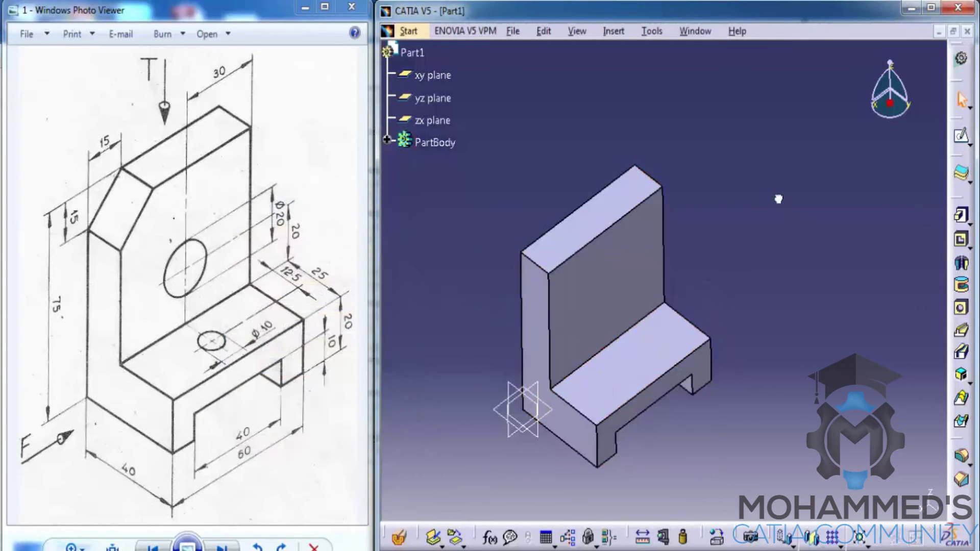
{"action": "middle_click_drag", "start_coordinate": [661, 281], "coordinate": [630, 242]}
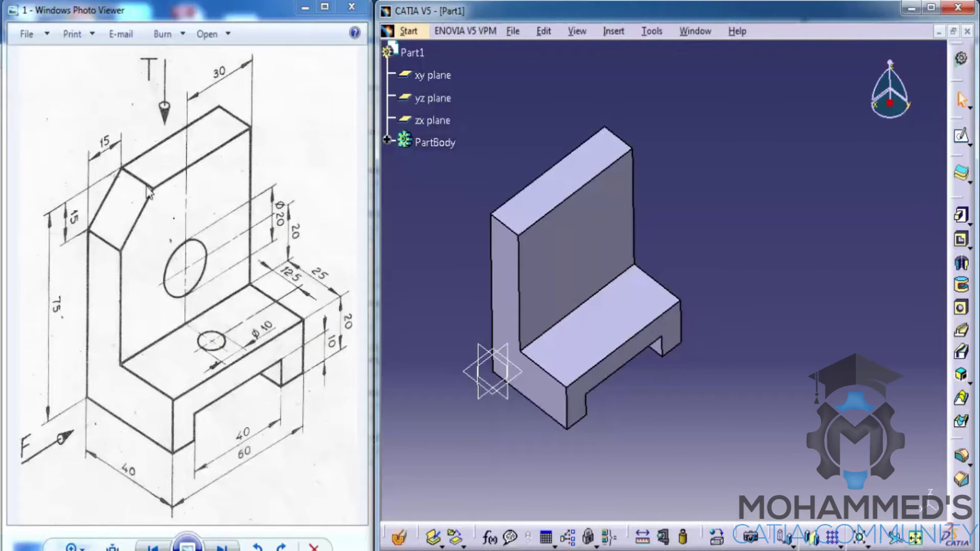
Step: Chamfer the upright's top edge in Length1/Length2 mode with 15 and 15
{"action": "left_click", "coordinate": [513, 230]}
{"action": "left_click", "coordinate": [617, 33]}
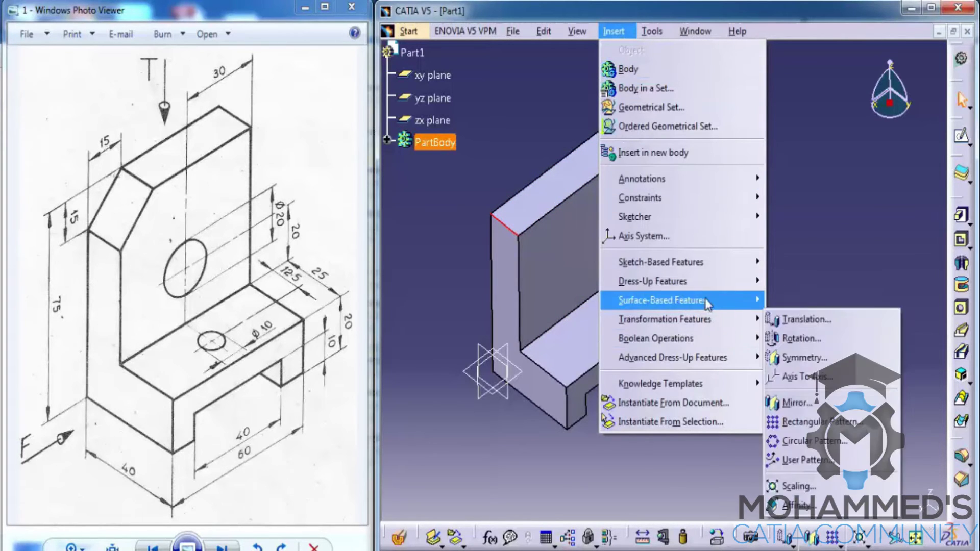
{"action": "mouse_move", "coordinate": [700, 280]}
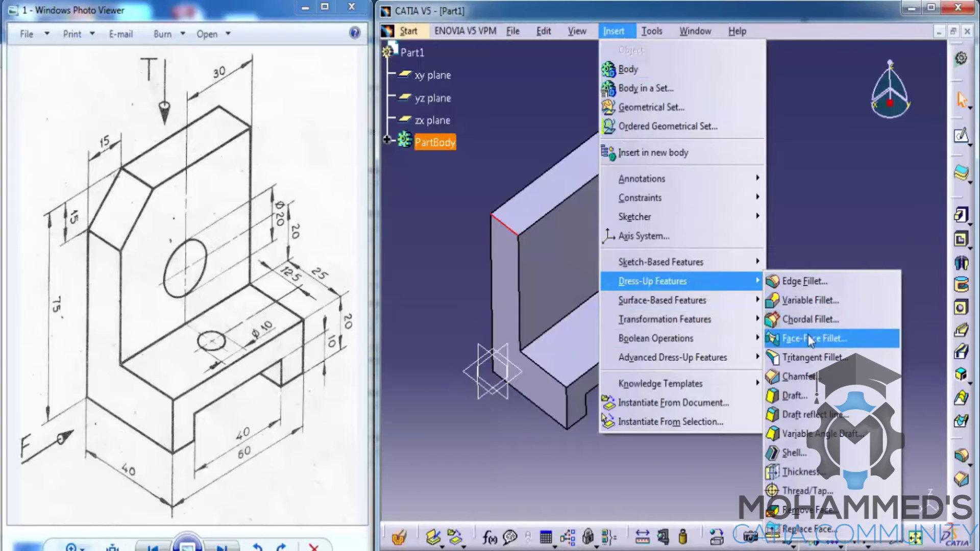
{"action": "left_click", "coordinate": [807, 376]}
{"action": "left_click", "coordinate": [824, 372]}
{"action": "left_click", "coordinate": [827, 403]}
{"action": "key", "text": "Tab"}
{"action": "type", "text": "15"}
{"action": "key", "text": "Tab"}
{"action": "type", "text": "15"}
{"action": "left_click", "coordinate": [801, 498]}
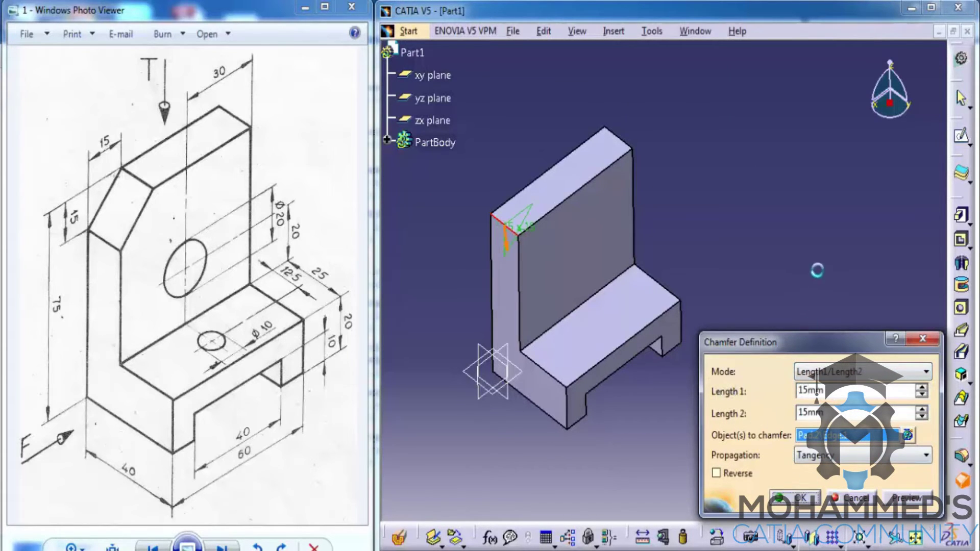
{"action": "left_click", "coordinate": [619, 271]}
{"action": "middle_click_drag", "start_coordinate": [620, 271], "coordinate": [630, 318]}
{"action": "left_click", "coordinate": [777, 236]}
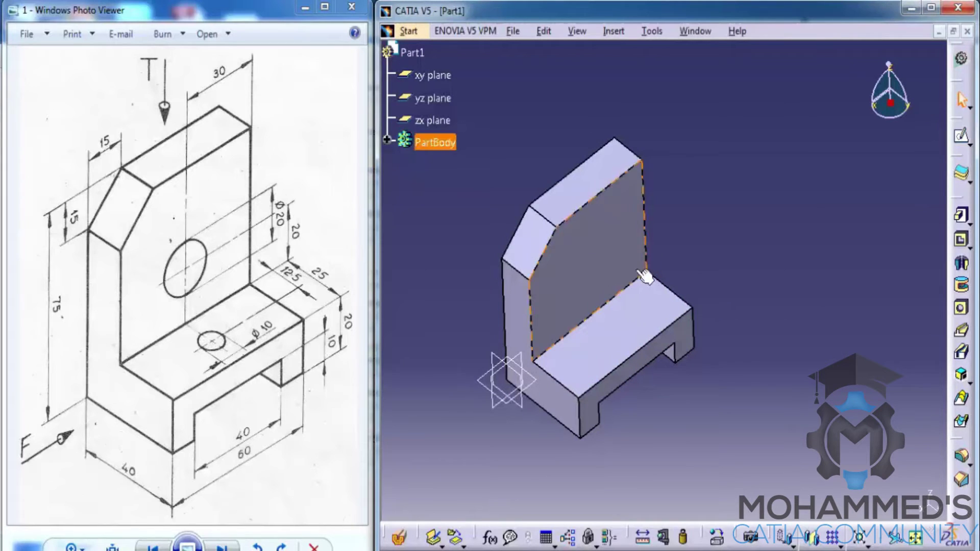
Step: Open a sketch on the base's top face and draw a circle
{"action": "left_click", "coordinate": [667, 322]}
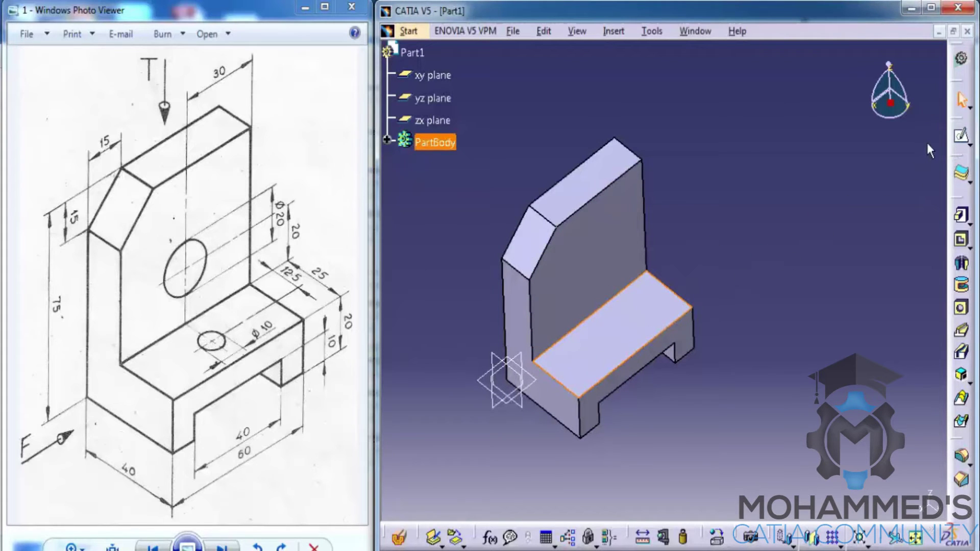
{"action": "left_click", "coordinate": [962, 136]}
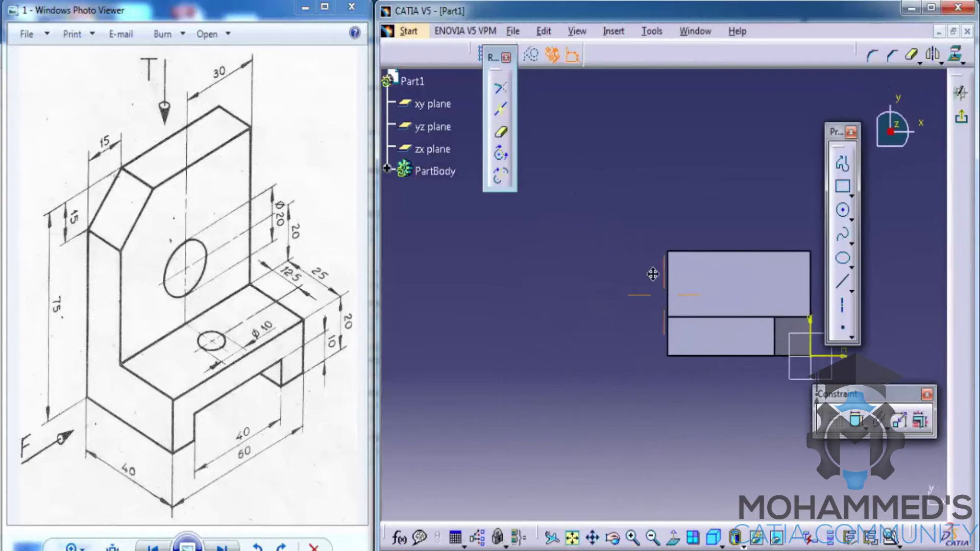
{"action": "left_click", "coordinate": [843, 210]}
{"action": "left_click", "coordinate": [714, 280]}
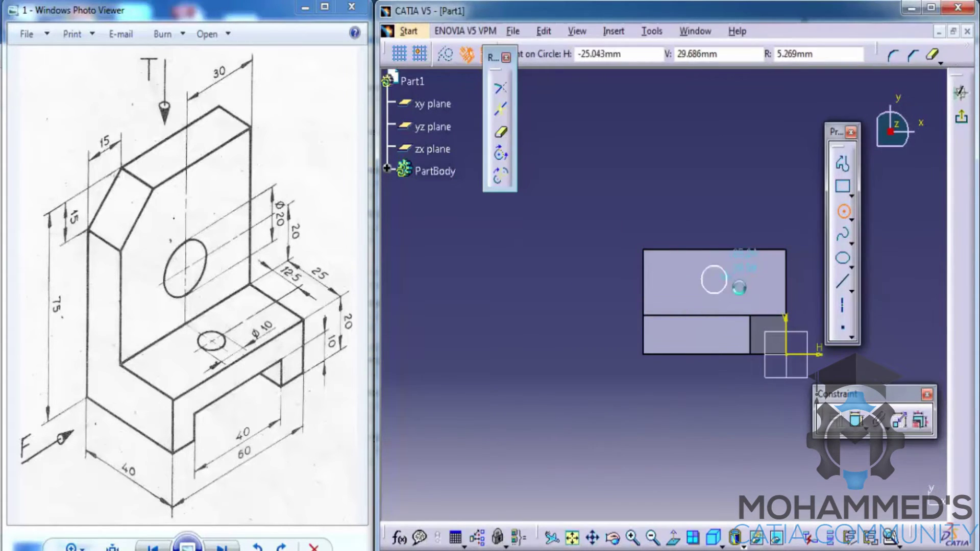
{"action": "left_click", "coordinate": [727, 280]}
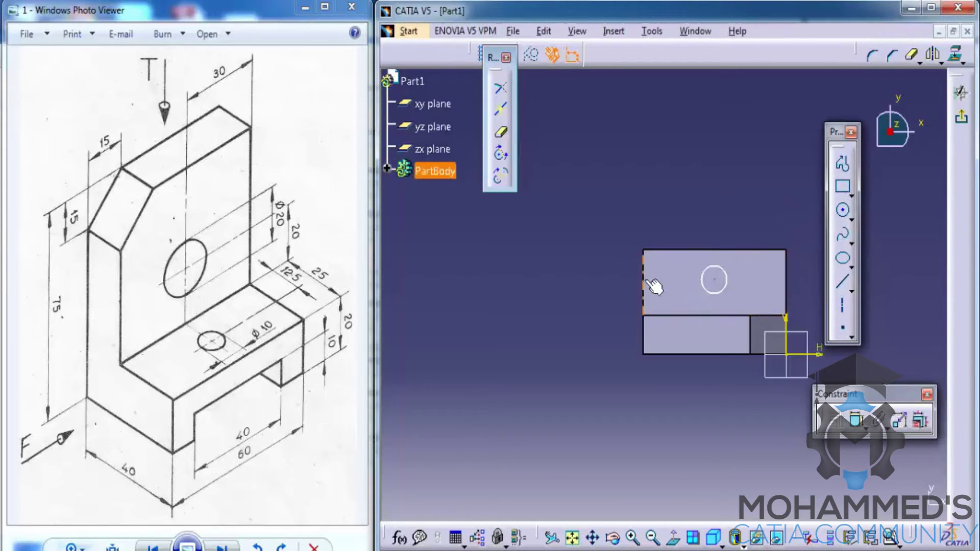
Step: Set the circle centre 30 mm from the rectangle's left edge
{"action": "left_click", "coordinate": [718, 283]}
{"action": "left_click", "coordinate": [644, 279]}
{"action": "left_click", "coordinate": [858, 422]}
{"action": "left_click", "coordinate": [717, 281]}
{"action": "left_click", "coordinate": [644, 260]}
{"action": "right_click", "coordinate": [652, 180]}
{"action": "key", "text": "Escape"}
{"action": "left_click", "coordinate": [658, 188]}
{"action": "double_click", "coordinate": [659, 191]}
{"action": "type", "text": "30mm"}
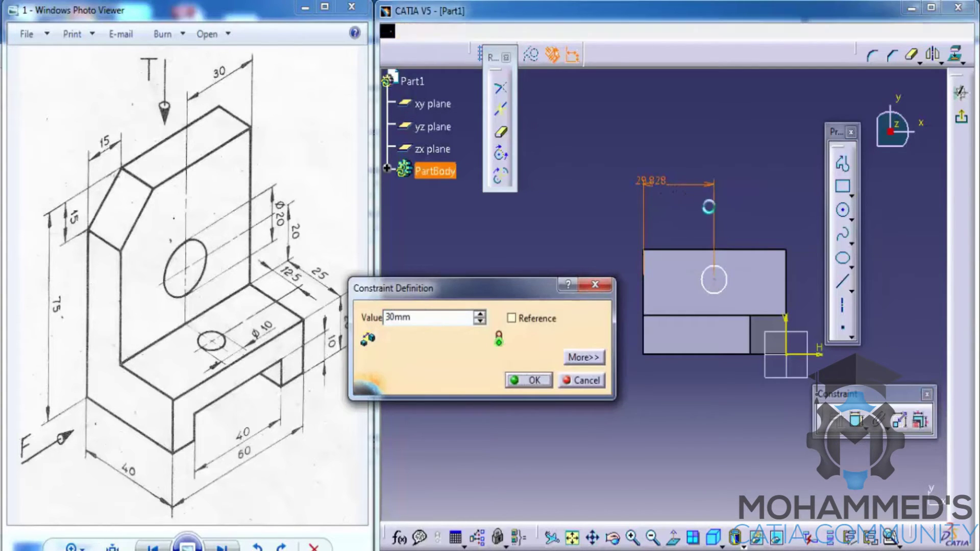
{"action": "type", "text": "0"}
{"action": "key", "text": "Return"}
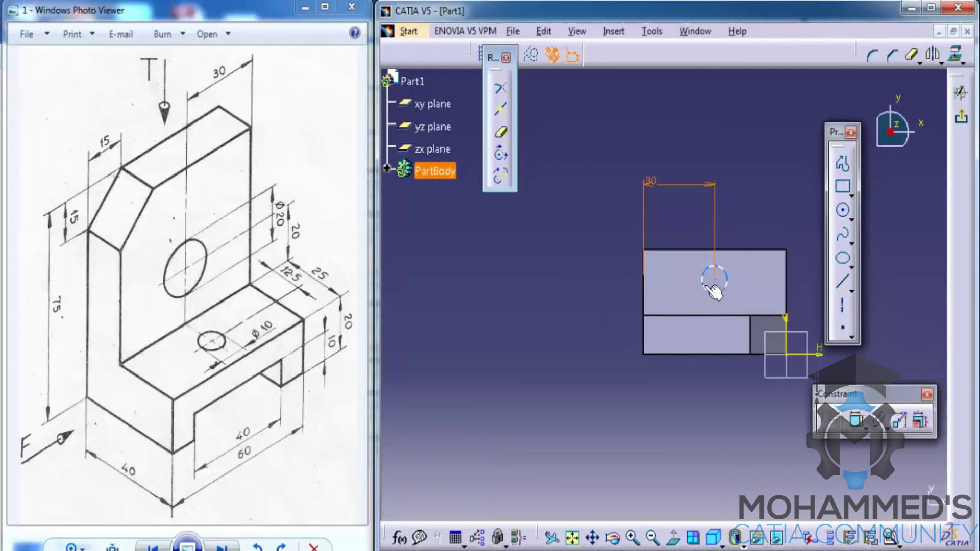
{"action": "left_click_drag", "start_coordinate": [717, 277], "coordinate": [718, 279]}
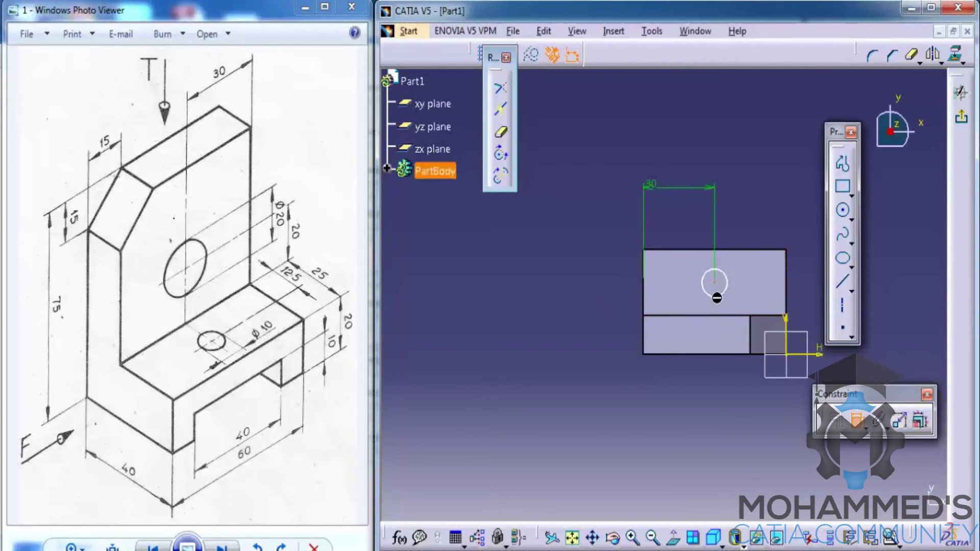
Step: Place the circle 12.5 mm from the bottom edge and set its diameter to 10 mm
{"action": "left_click", "coordinate": [715, 294]}
{"action": "left_click", "coordinate": [707, 316]}
{"action": "double_click", "coordinate": [586, 304]}
{"action": "type", "text": "12.5"}
{"action": "key", "text": "Return"}
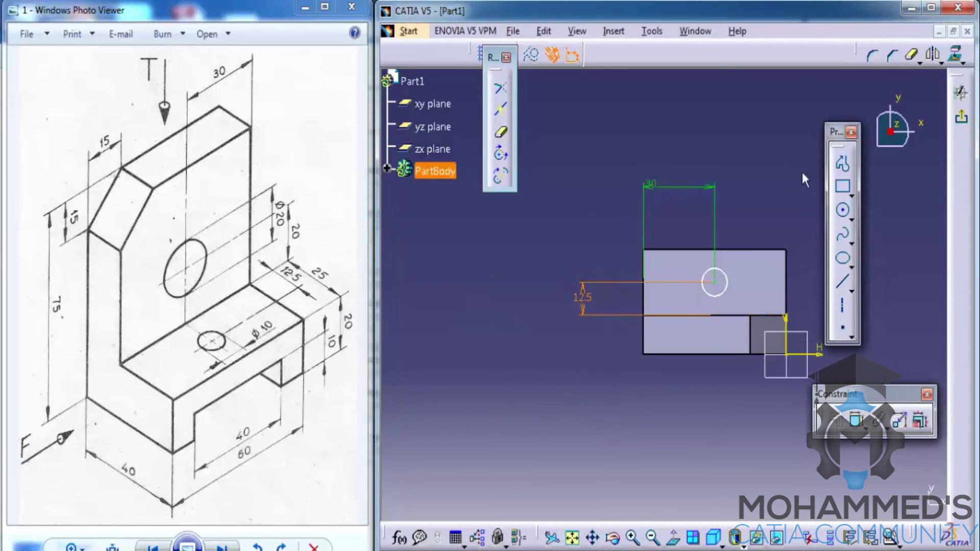
{"action": "left_click", "coordinate": [805, 178]}
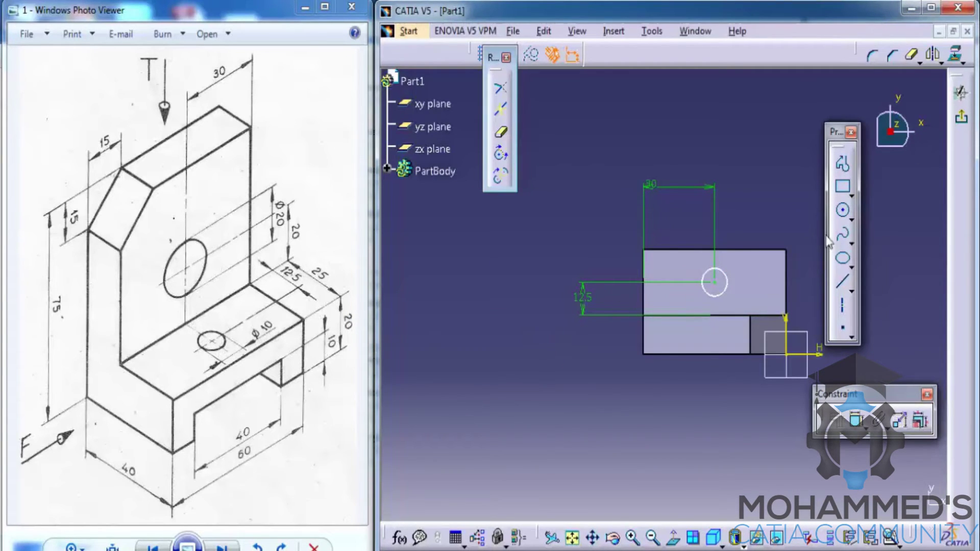
{"action": "left_click", "coordinate": [856, 419]}
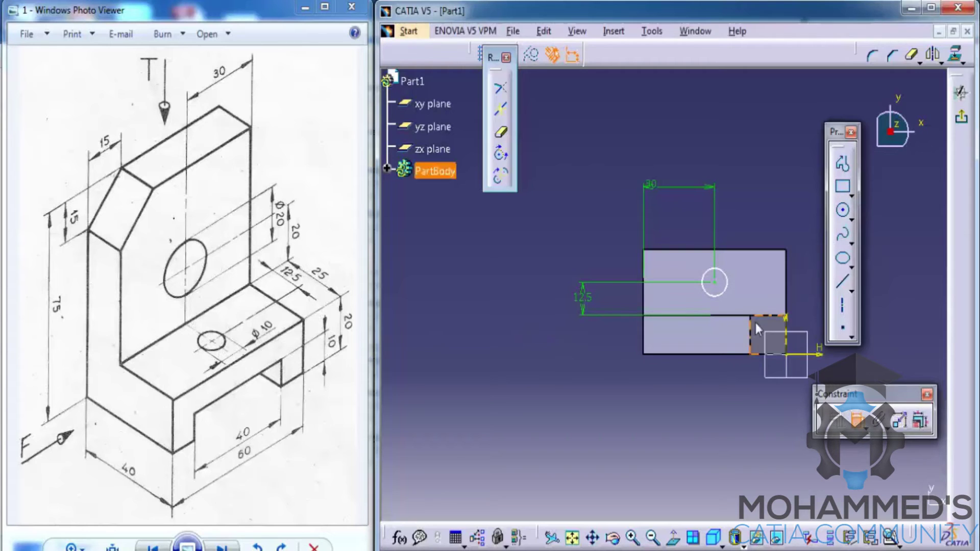
{"action": "left_click", "coordinate": [727, 284]}
{"action": "double_click", "coordinate": [767, 204]}
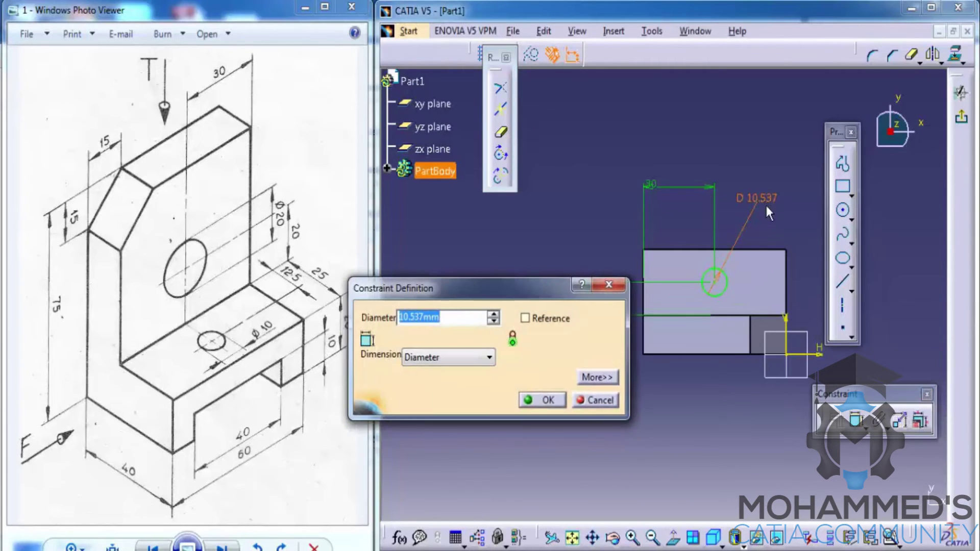
{"action": "type", "text": "10"}
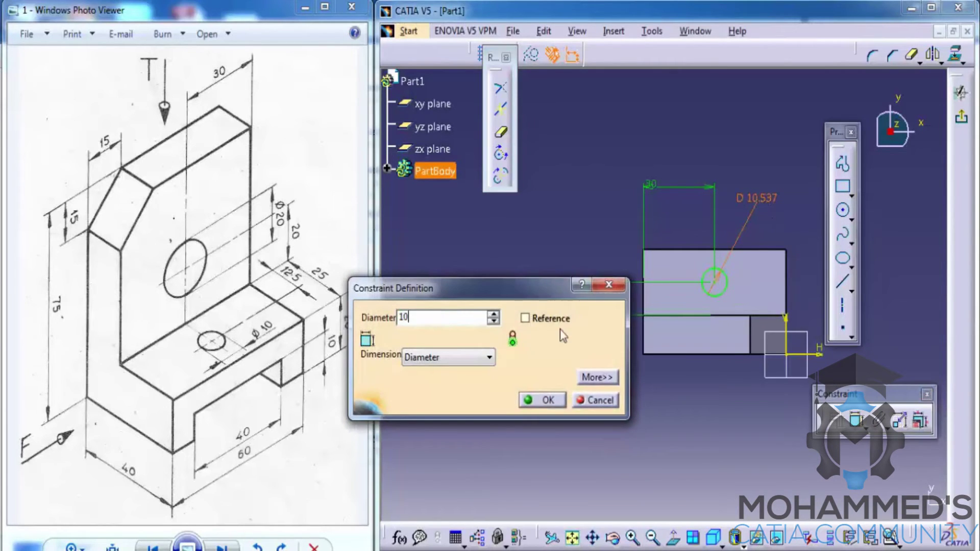
{"action": "key", "text": "Return"}
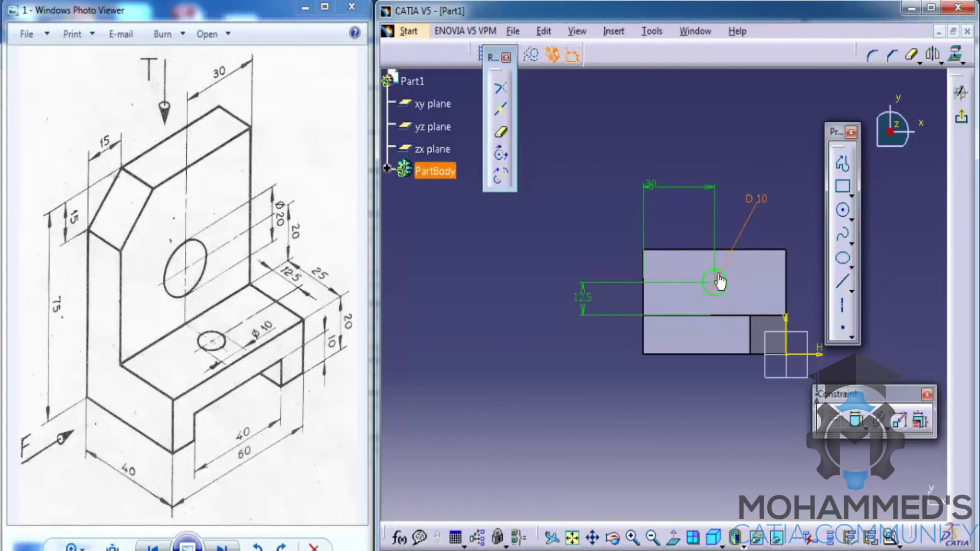
Step: Pocket Sketch.3 with type Up to next to cut the base hole
{"action": "left_click", "coordinate": [962, 123]}
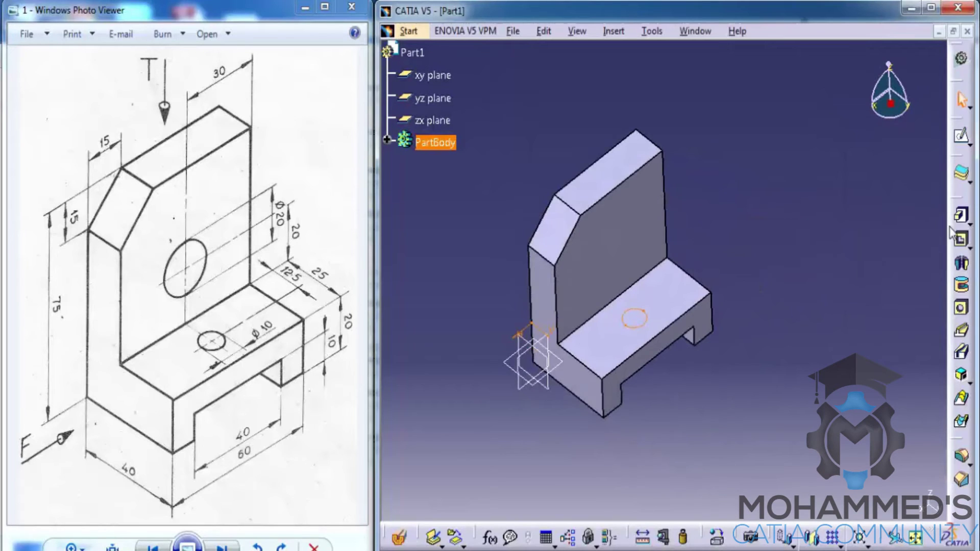
{"action": "left_click", "coordinate": [961, 239]}
{"action": "left_click", "coordinate": [307, 250]}
{"action": "left_click", "coordinate": [309, 274]}
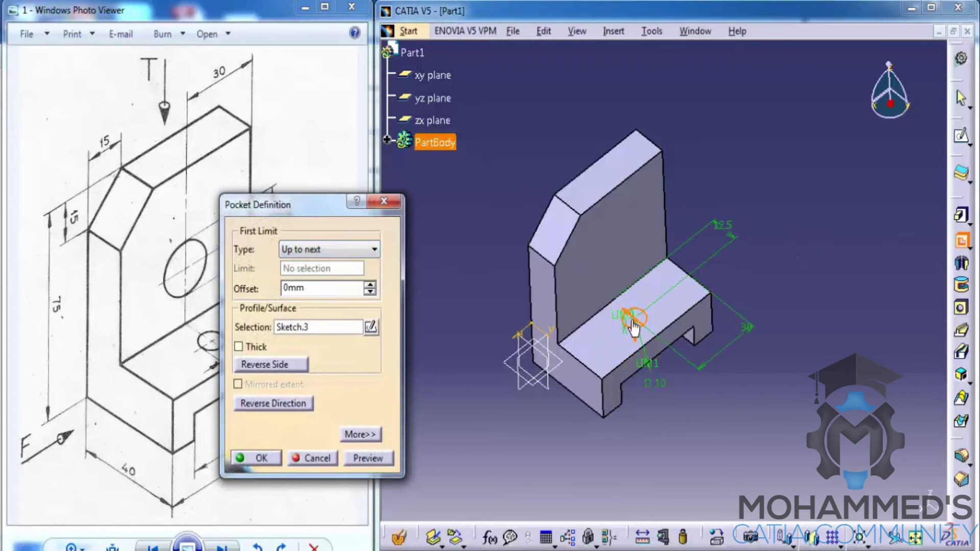
{"action": "middle_click_drag", "start_coordinate": [633, 328], "coordinate": [679, 292]}
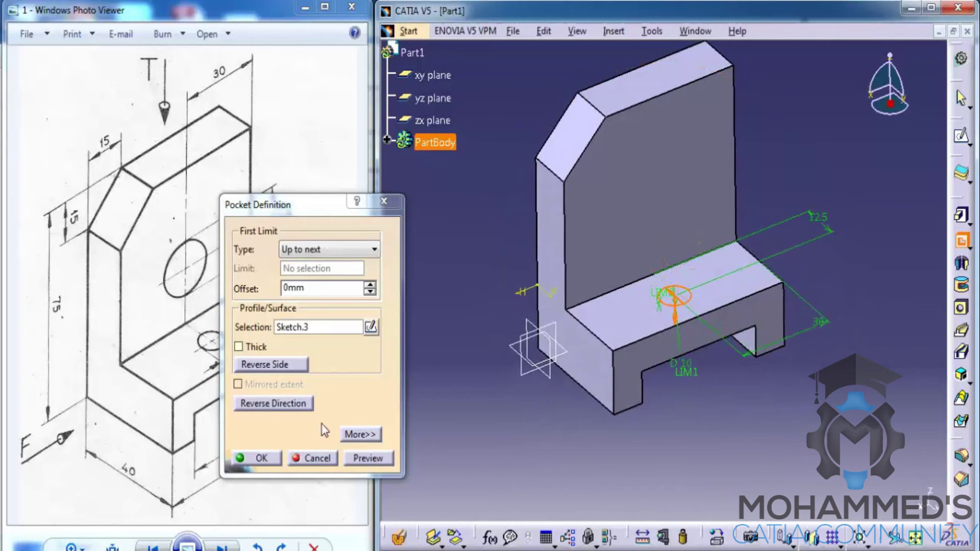
{"action": "left_click", "coordinate": [270, 464]}
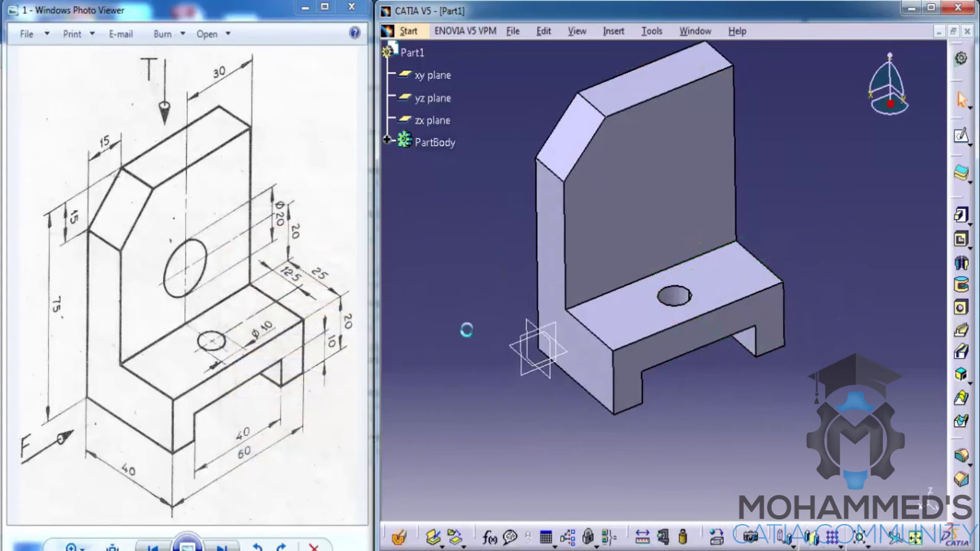
{"action": "middle_click_drag", "start_coordinate": [674, 312], "coordinate": [658, 365]}
{"action": "left_click", "coordinate": [403, 278]}
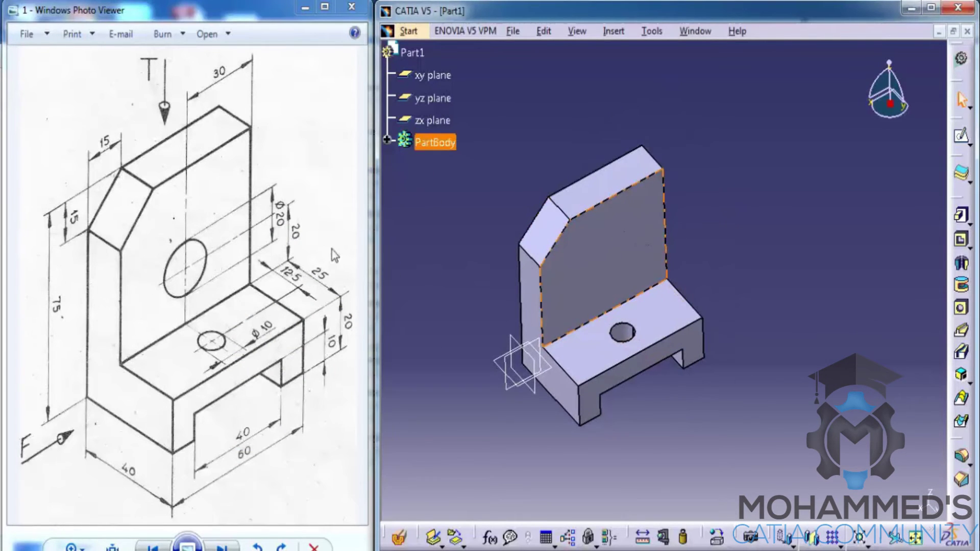
Step: Open a sketch on the upright's back face, then leave it empty without changes
{"action": "left_click", "coordinate": [639, 269]}
{"action": "left_click", "coordinate": [961, 136]}
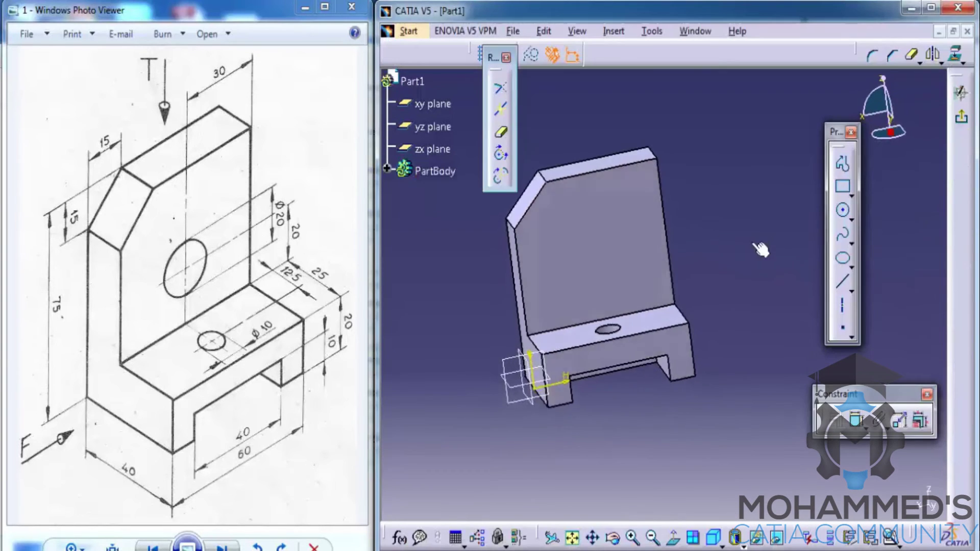
{"action": "left_click", "coordinate": [961, 117]}
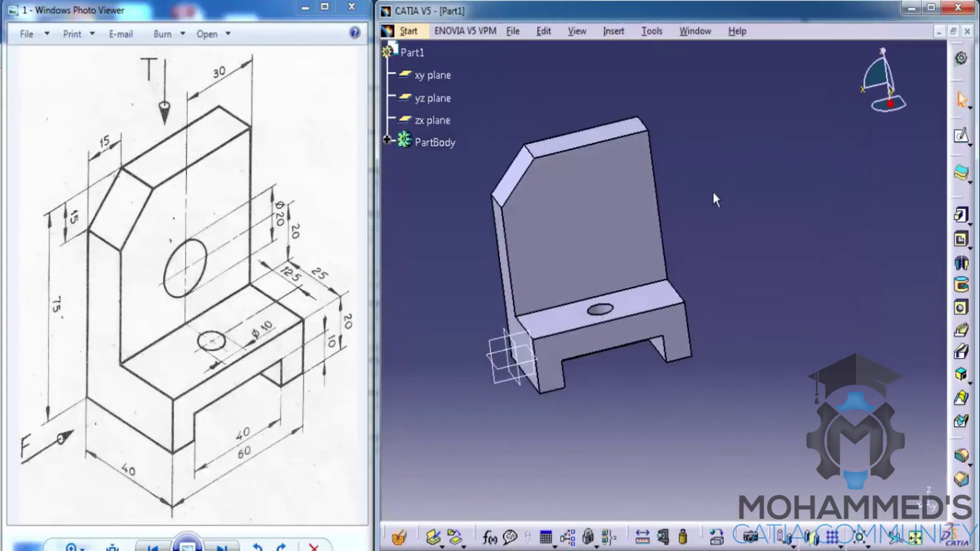
Step: Start a Hole on the upright's back face and go into its positioning sketch
{"action": "left_click", "coordinate": [630, 263]}
{"action": "left_click", "coordinate": [962, 309]}
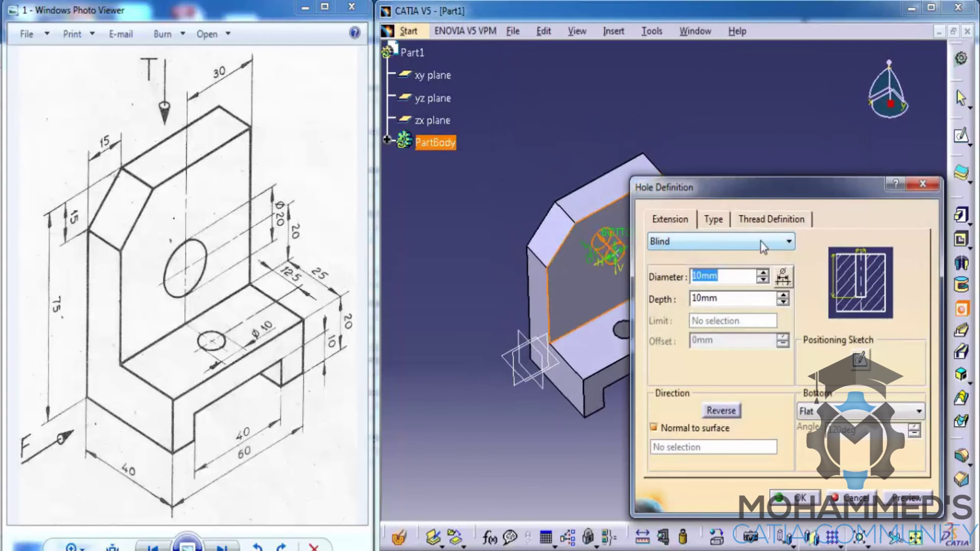
{"action": "left_click", "coordinate": [861, 364]}
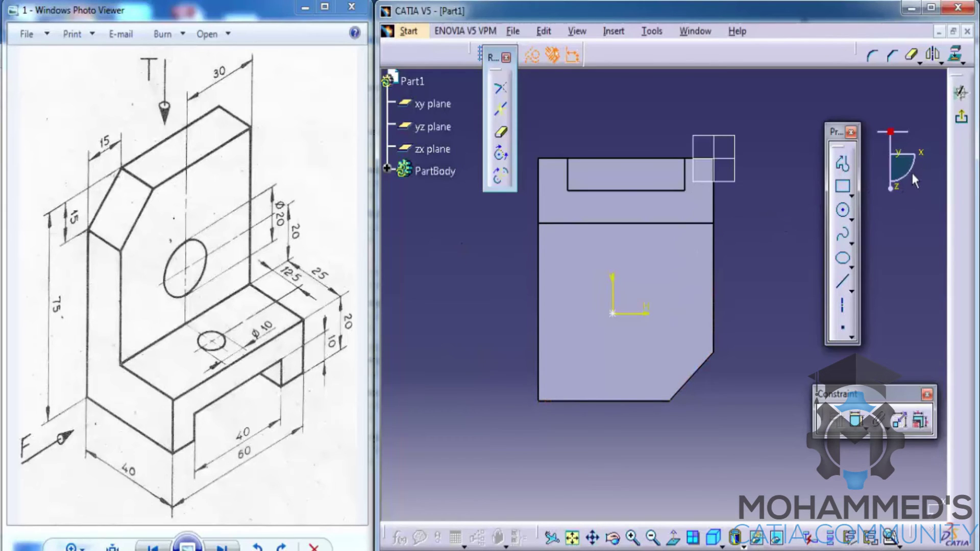
Step: Dimension the hole centre 20 mm above the base line
{"action": "mouse_move", "coordinate": [912, 173]}
{"action": "left_mouse_down"}
{"action": "mouse_move", "coordinate": [817, 203]}
{"action": "mouse_move", "coordinate": [863, 73]}
{"action": "left_mouse_up"}
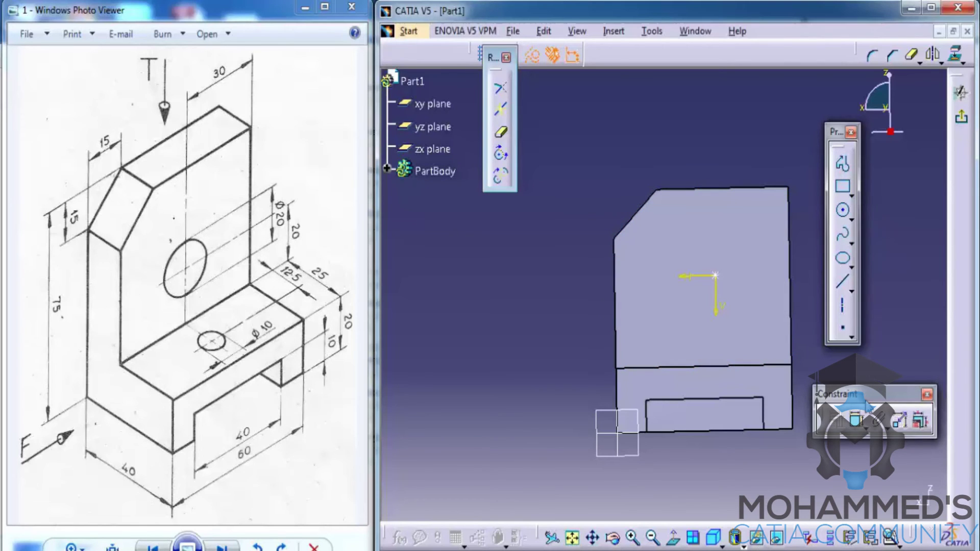
{"action": "left_click", "coordinate": [718, 277]}
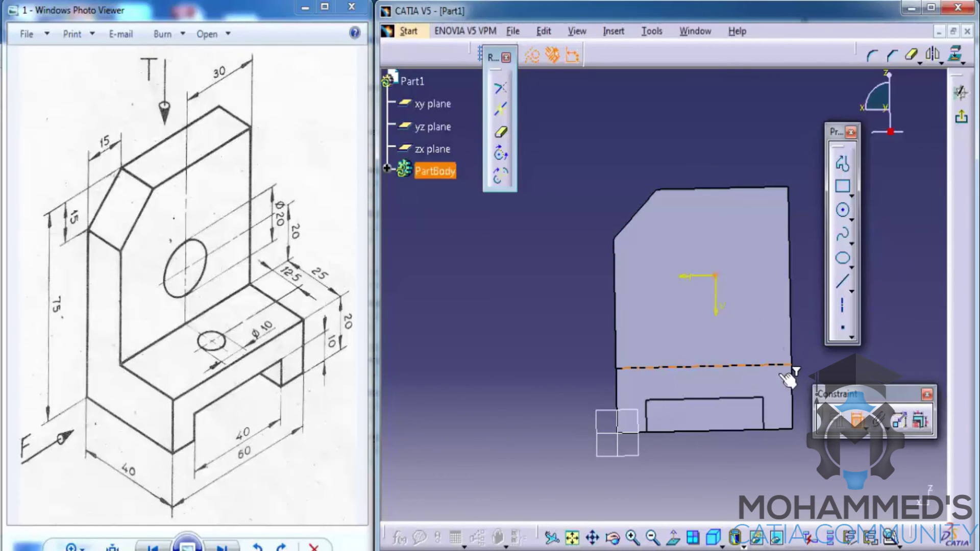
{"action": "left_click", "coordinate": [792, 366]}
{"action": "left_click", "coordinate": [809, 314]}
{"action": "double_click", "coordinate": [809, 314]}
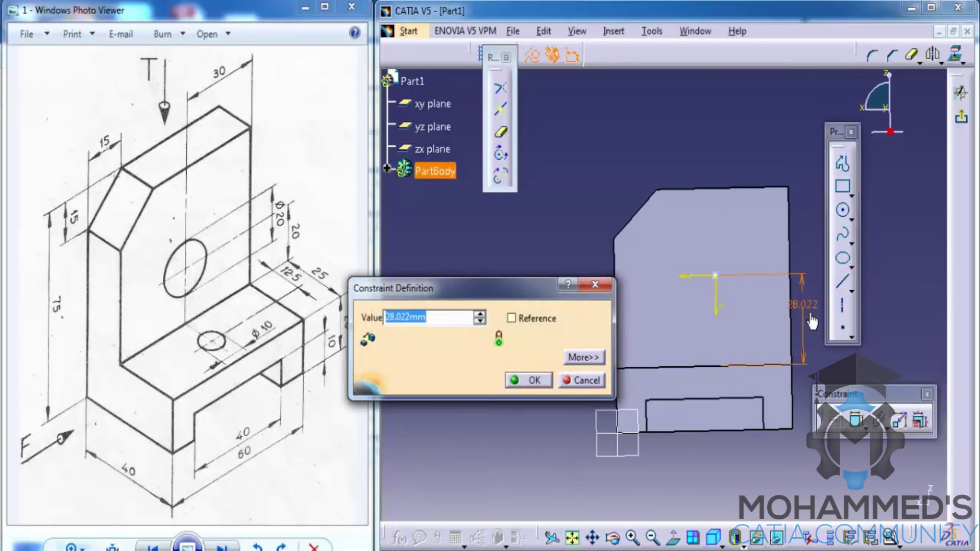
{"action": "type", "text": "20mm"}
{"action": "key", "text": "Return"}
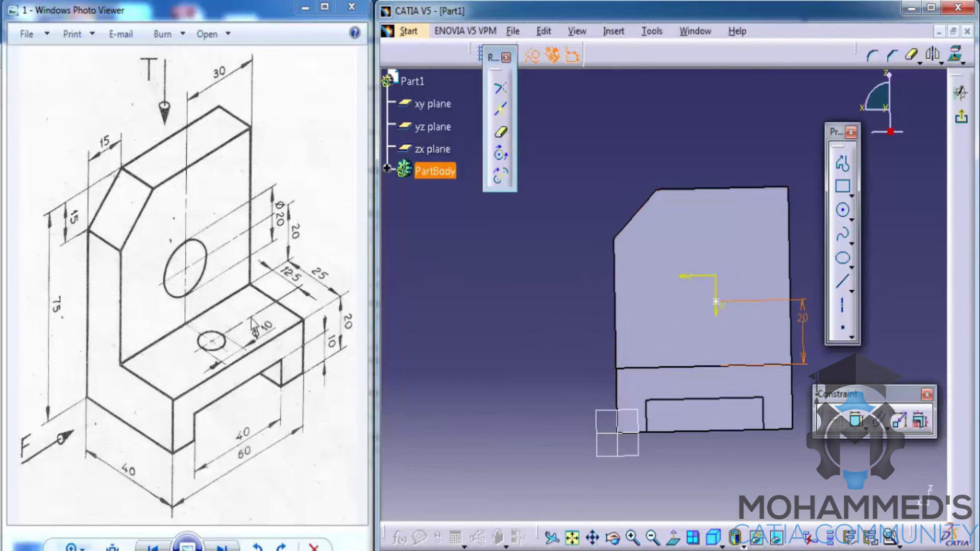
{"action": "left_click", "coordinate": [720, 304]}
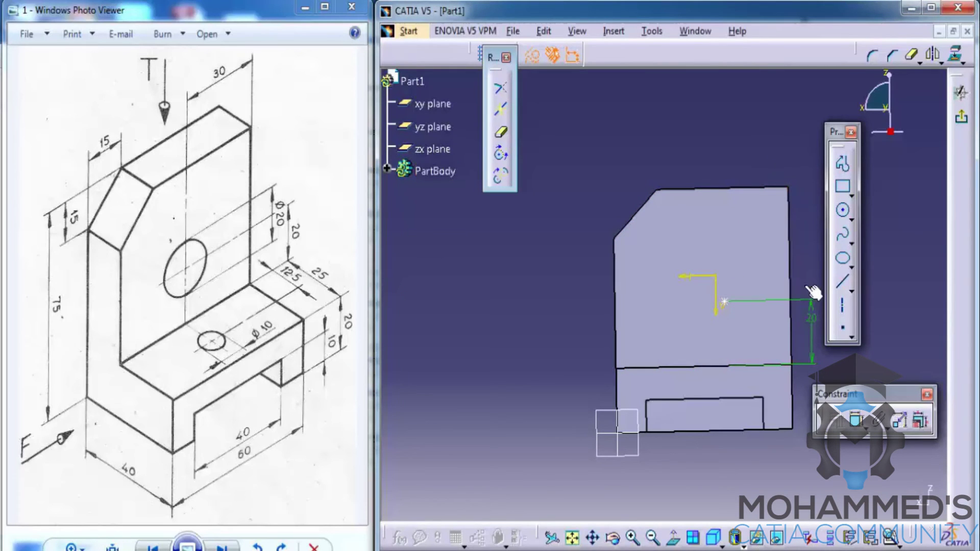
Step: Dimension the hole centre 30 mm from the upright's right edge
{"action": "left_click", "coordinate": [858, 420]}
{"action": "left_click", "coordinate": [724, 303]}
{"action": "left_click", "coordinate": [790, 215]}
{"action": "left_click", "coordinate": [787, 206]}
{"action": "double_click", "coordinate": [786, 200]}
{"action": "type", "text": "30"}
{"action": "key", "text": "Return"}
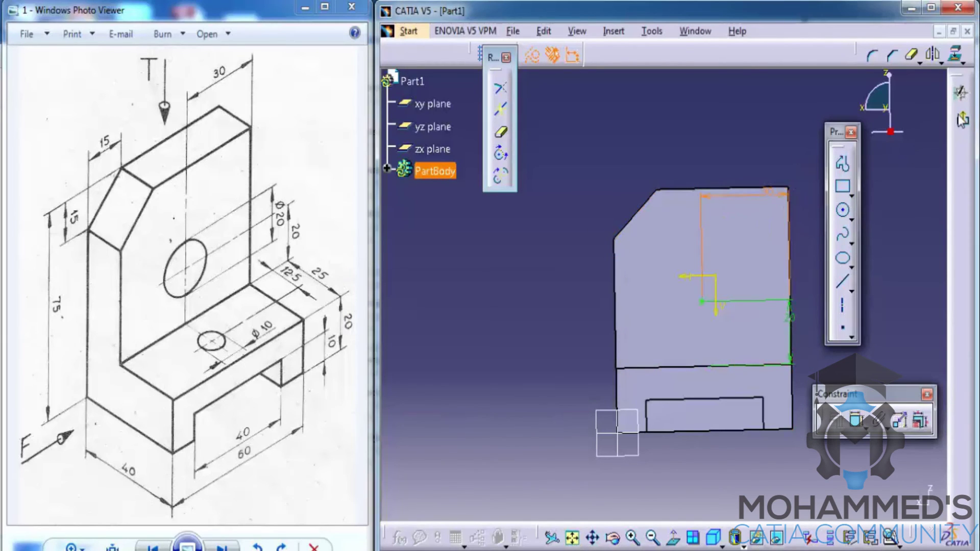
Step: Finish the hole as Up To Next with 20 mm diameter, then inspect the finished bracket
{"action": "left_click", "coordinate": [962, 121]}
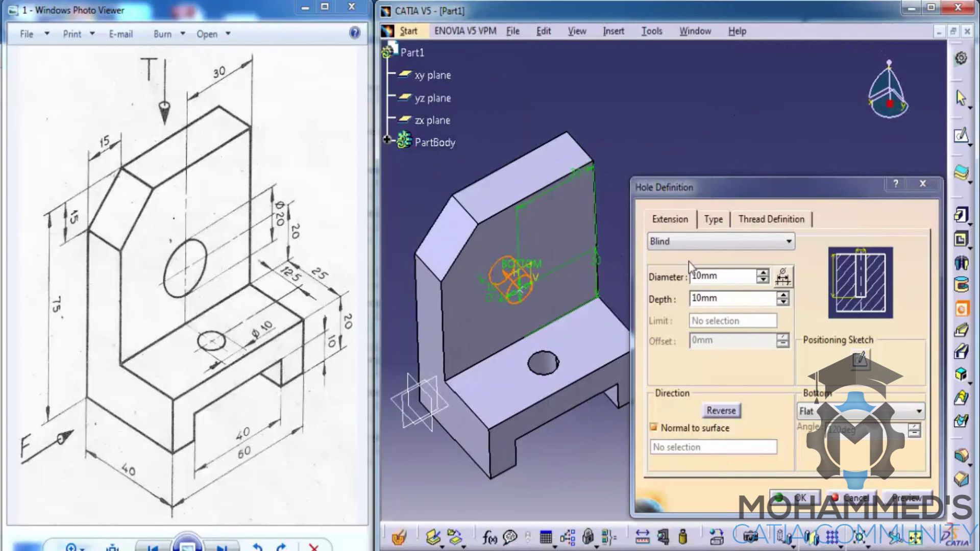
{"action": "left_click", "coordinate": [699, 246]}
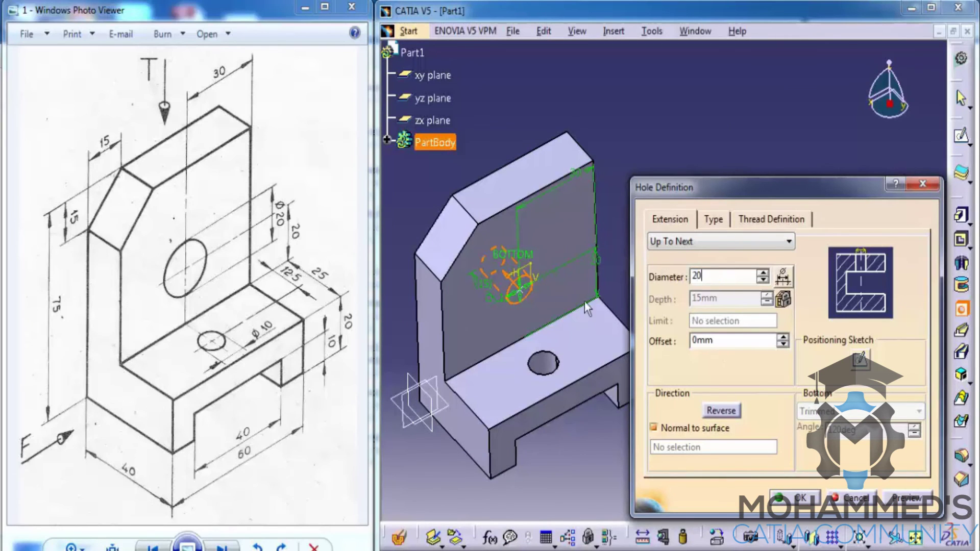
{"action": "left_click", "coordinate": [811, 498]}
{"action": "middle_click_drag", "start_coordinate": [545, 300], "coordinate": [685, 280]}
{"action": "left_click", "coordinate": [684, 281]}
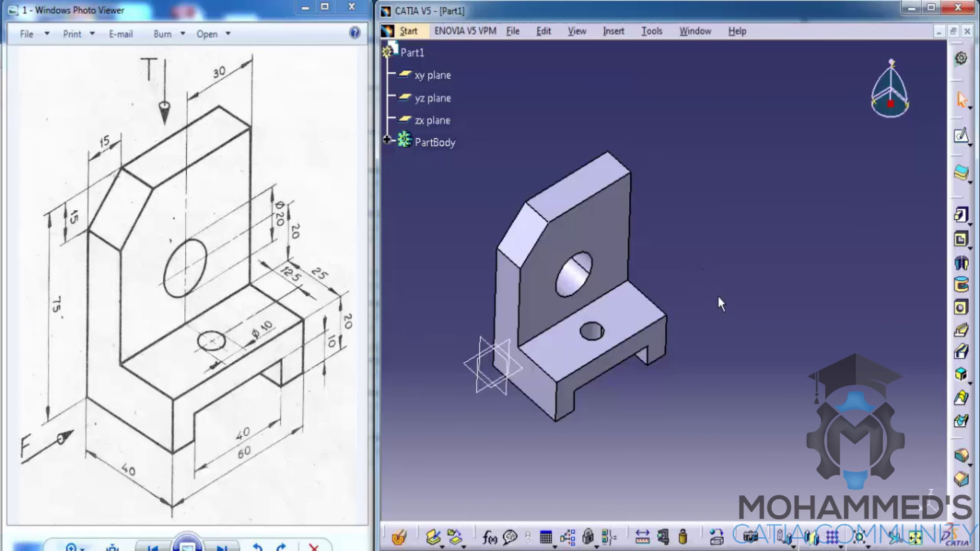